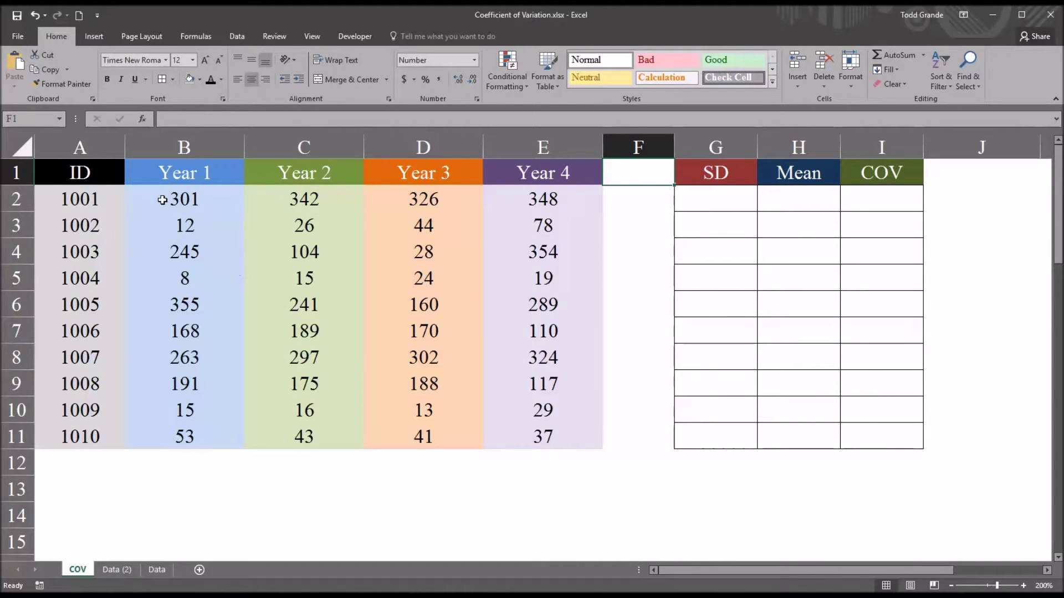
# Examine the data layout: the ID column and the Year 1 to Year 4 values in B2:E11, especially the first rows
pyautogui.moveTo(162, 200); pyautogui.dragTo(520, 442)
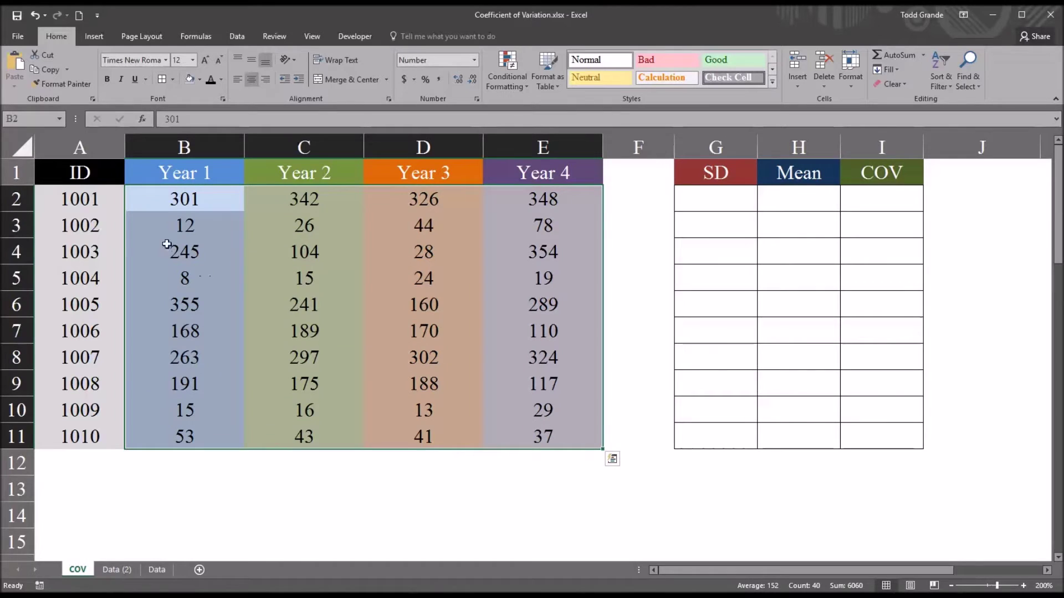
pyautogui.click(73, 147)
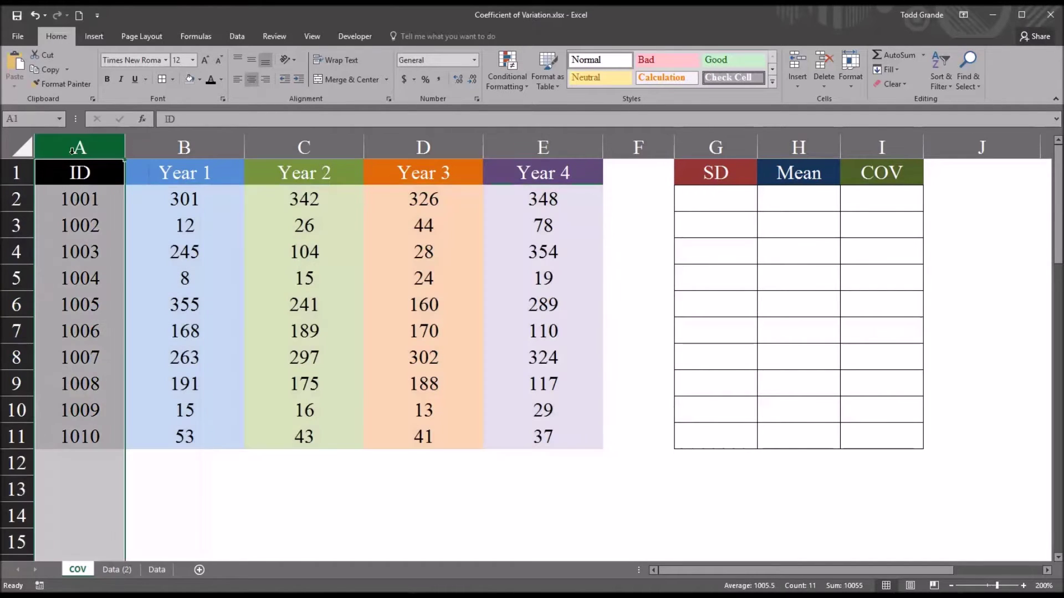
pyautogui.click(162, 172)
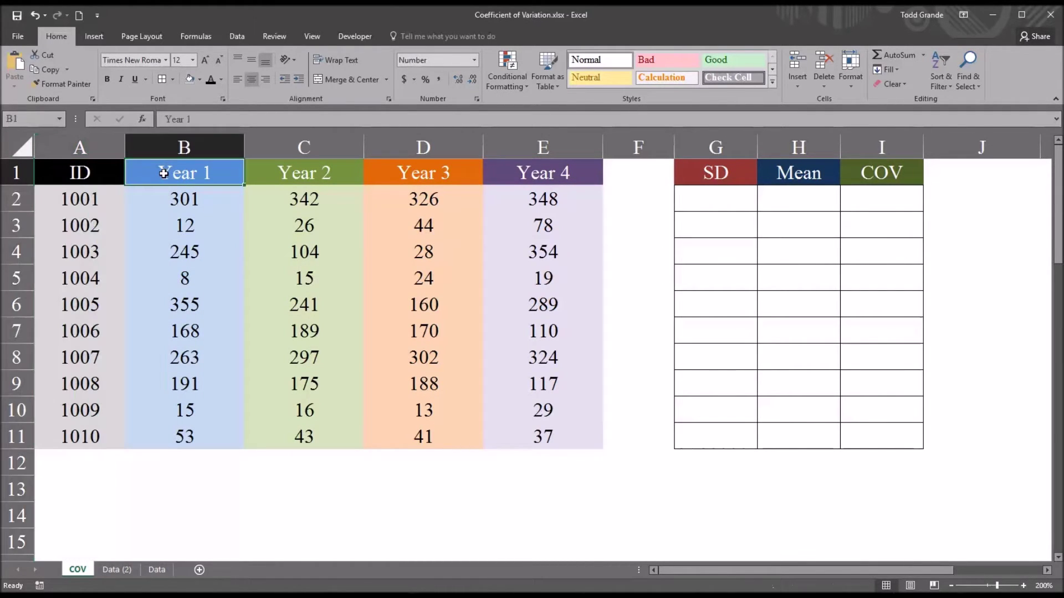
pyautogui.click(499, 172)
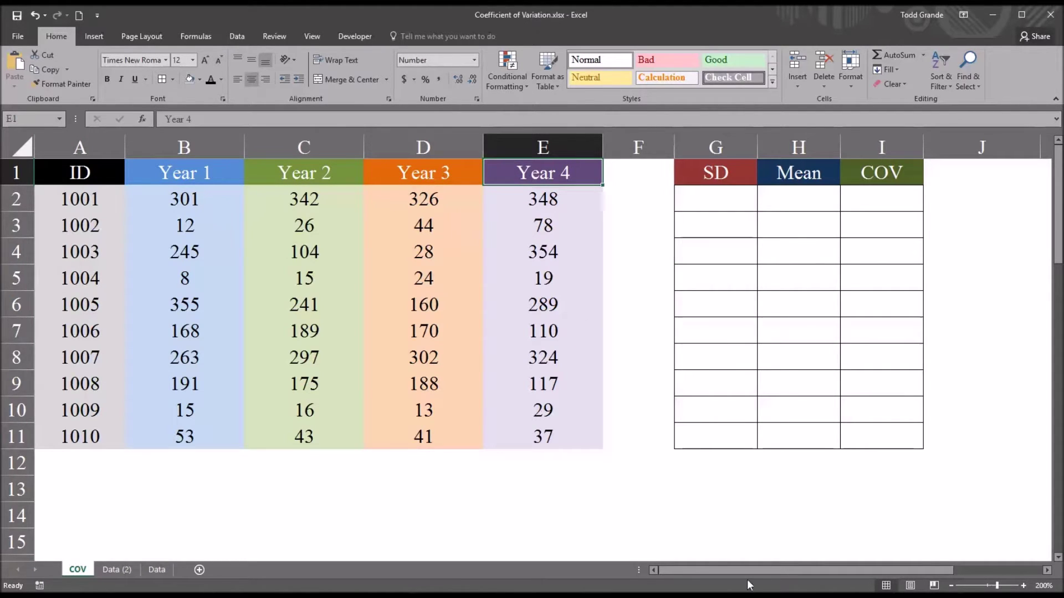
pyautogui.click(158, 201)
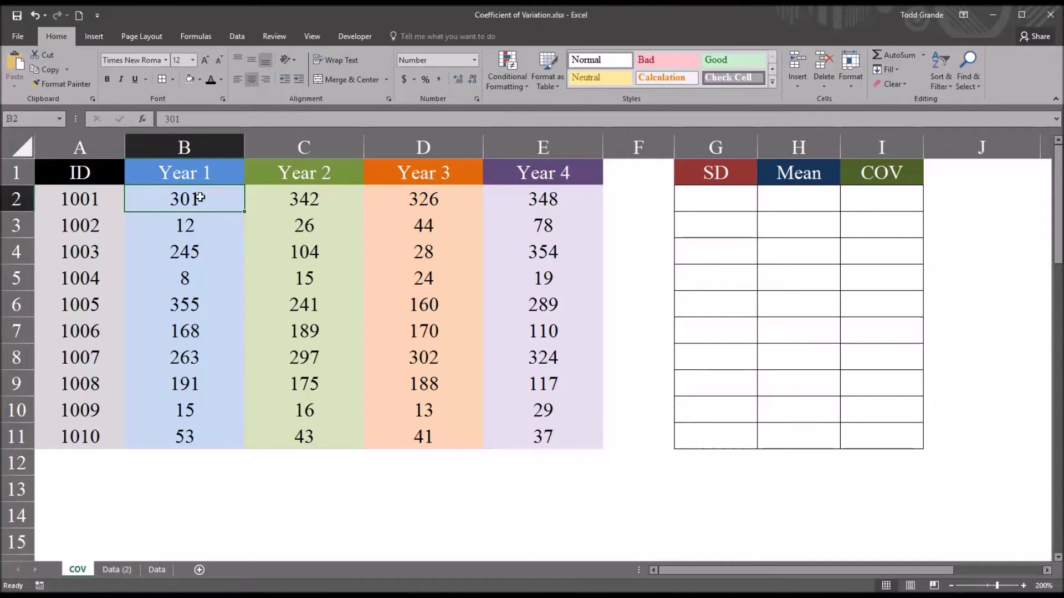
pyautogui.click(76, 199)
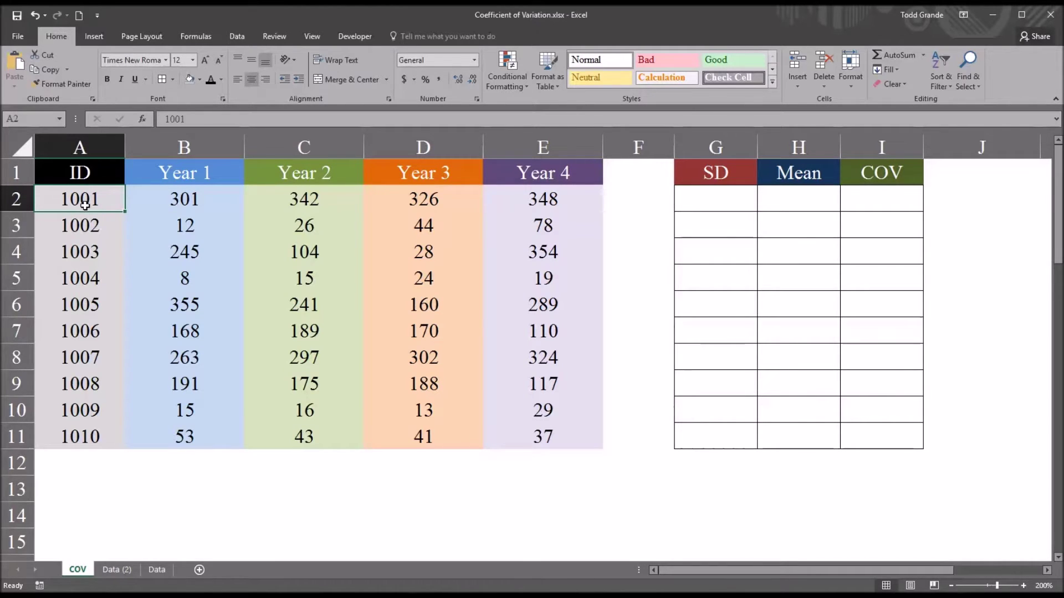
pyautogui.click(167, 204)
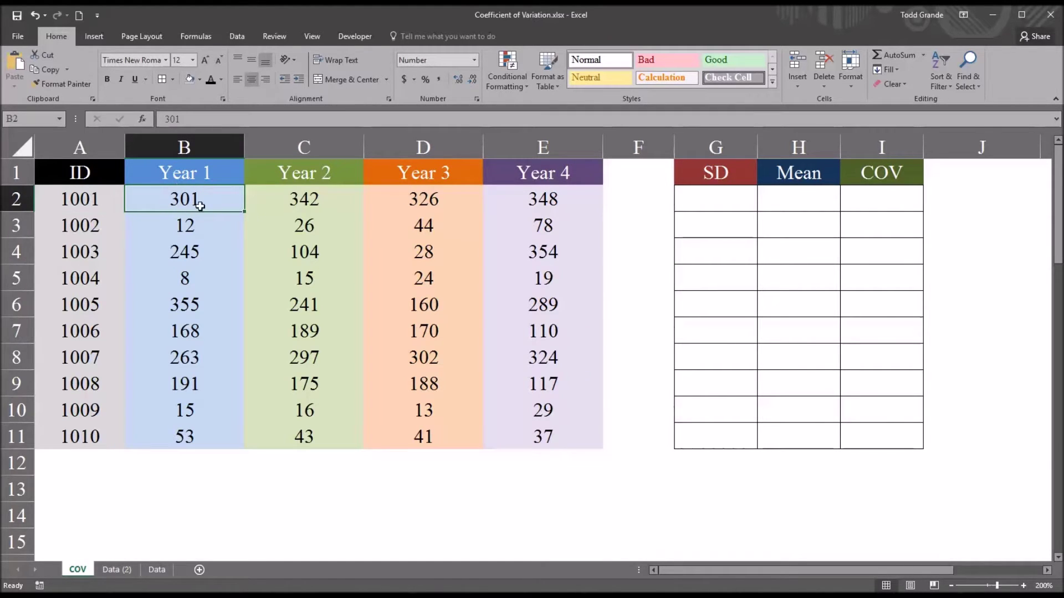
pyautogui.click(93, 203)
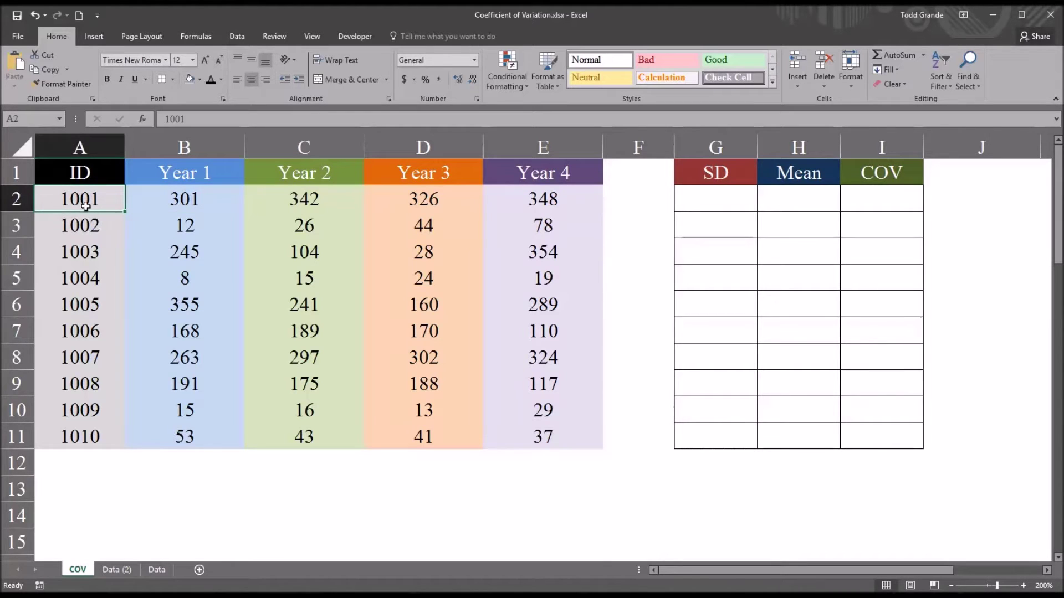
pyautogui.click(160, 203)
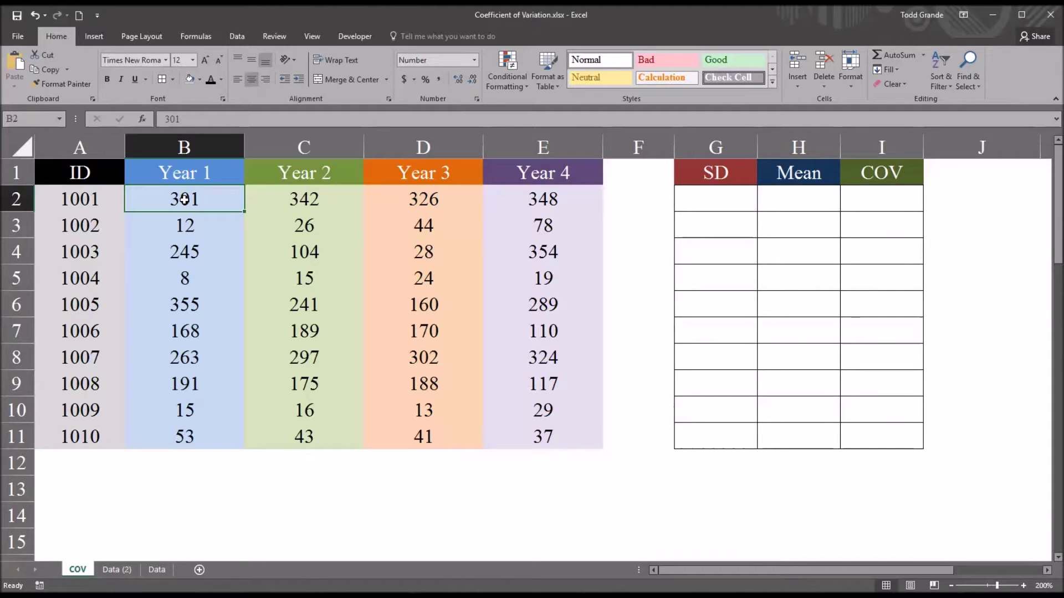
pyautogui.click(173, 232)
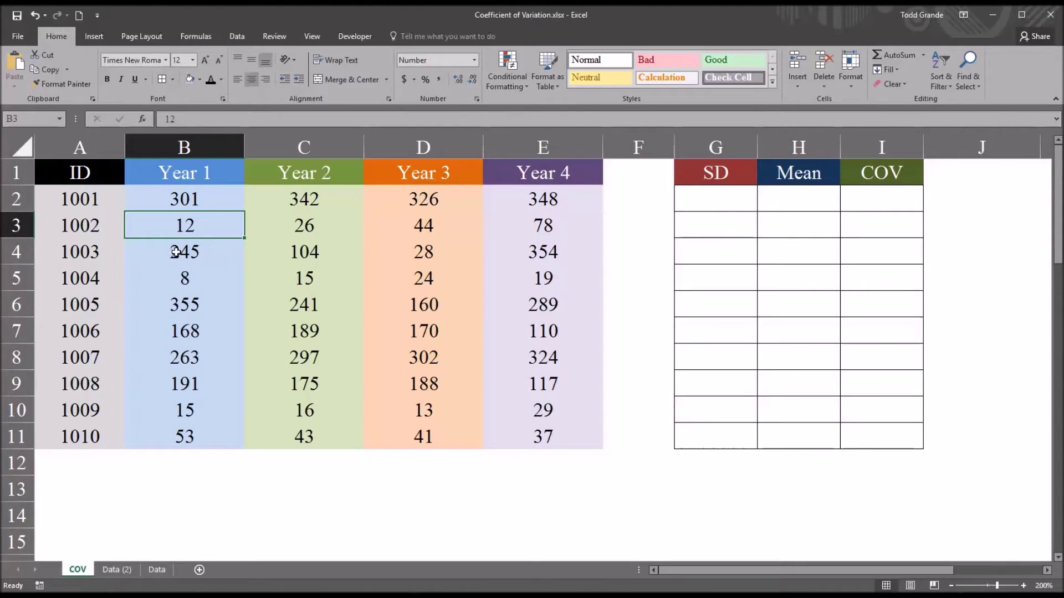
pyautogui.click(174, 255)
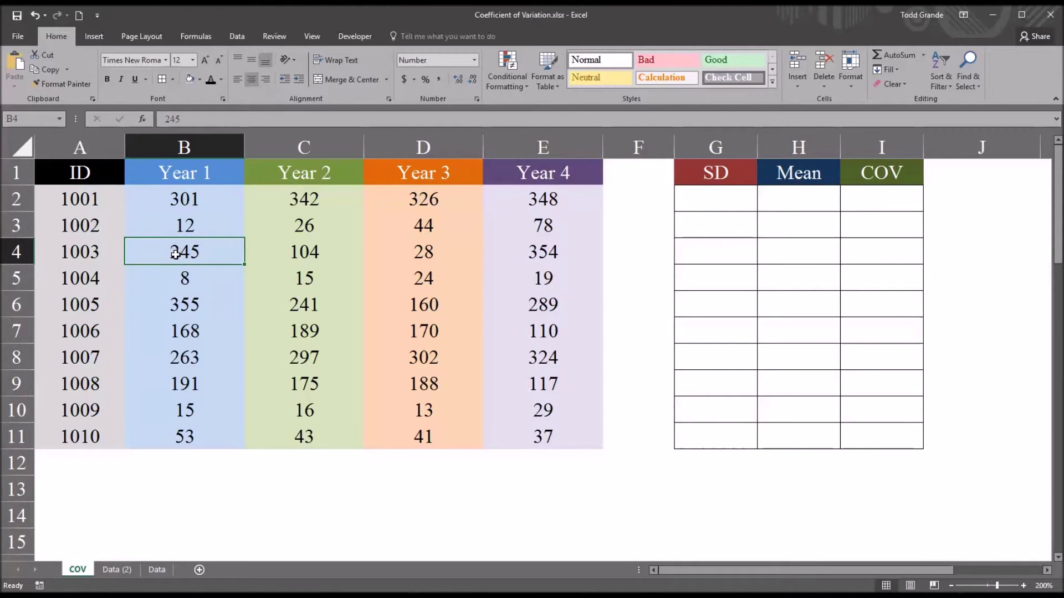
pyautogui.click(196, 202)
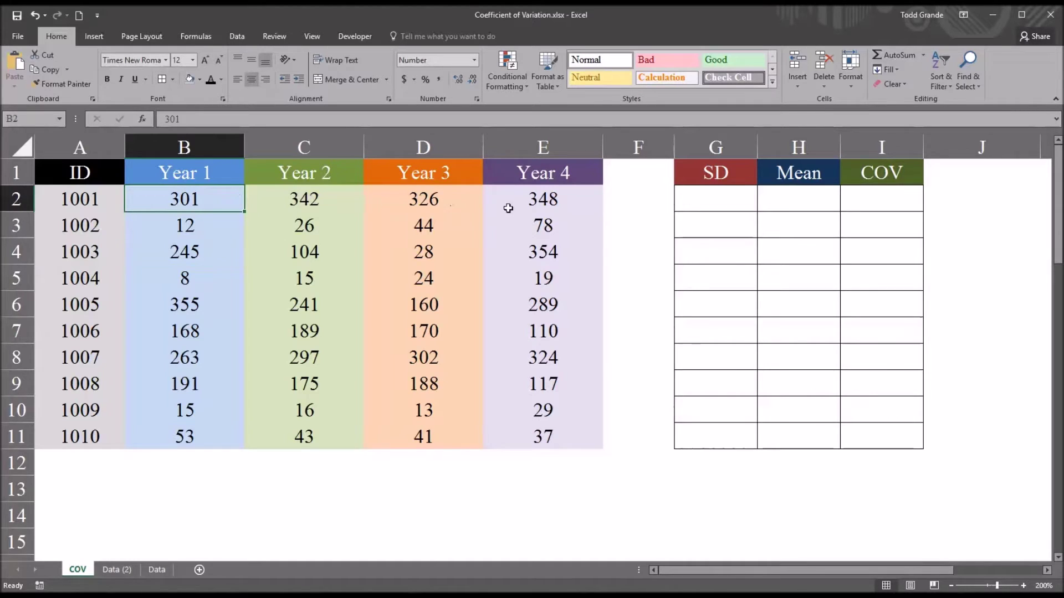
pyautogui.click(541, 198)
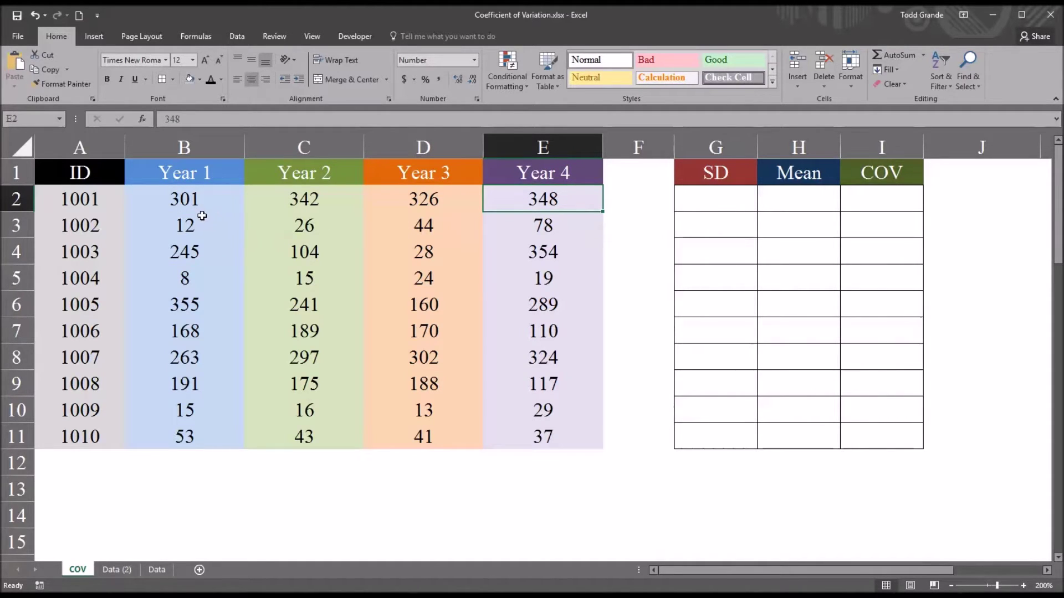
# Compare how the Year 1 to Year 4 values vary across rows 2, 4 and 5
pyautogui.moveTo(195, 206); pyautogui.dragTo(499, 202)
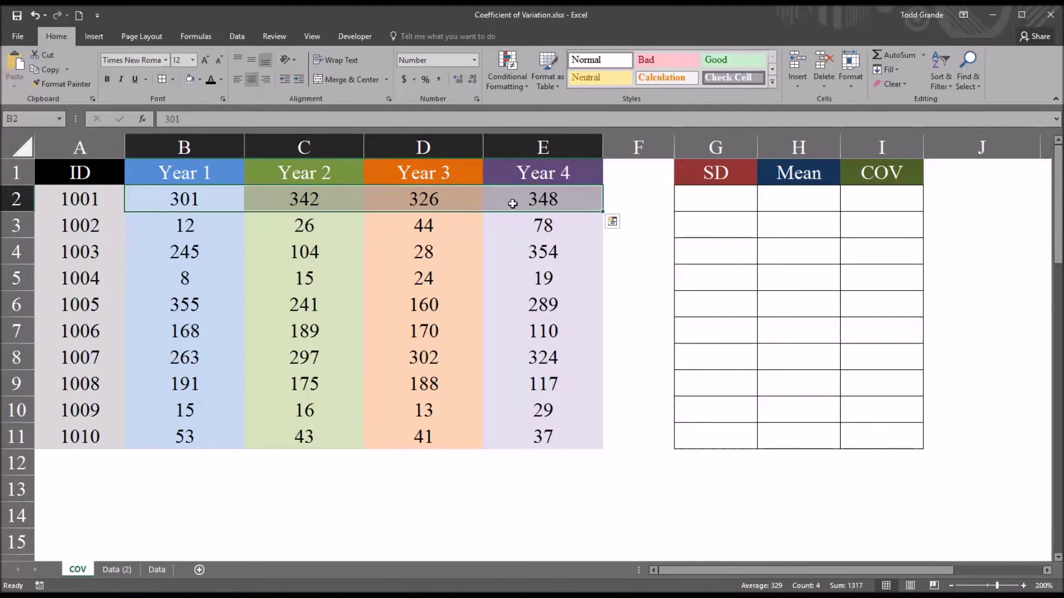
pyautogui.click(508, 210)
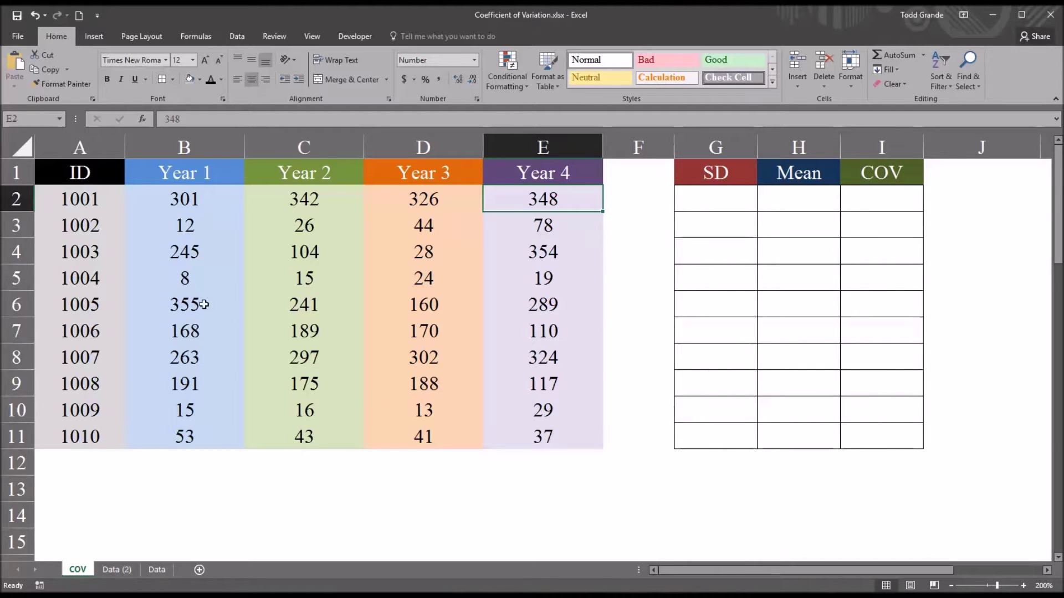
pyautogui.click(175, 253)
pyautogui.moveTo(175, 253); pyautogui.dragTo(510, 258)
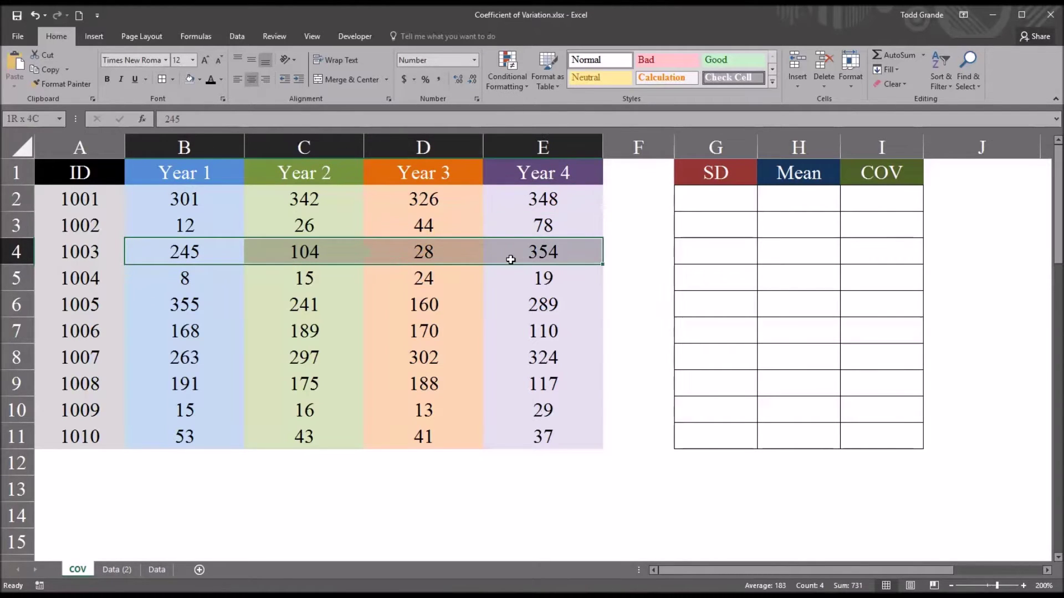
pyautogui.click(193, 265)
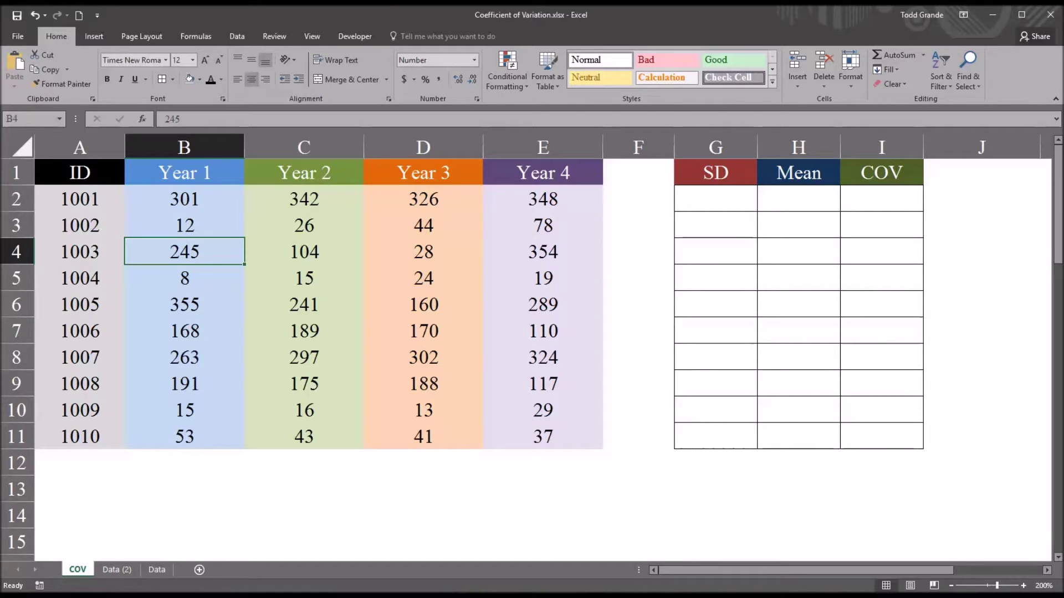
pyautogui.click(151, 277)
pyautogui.click(148, 201)
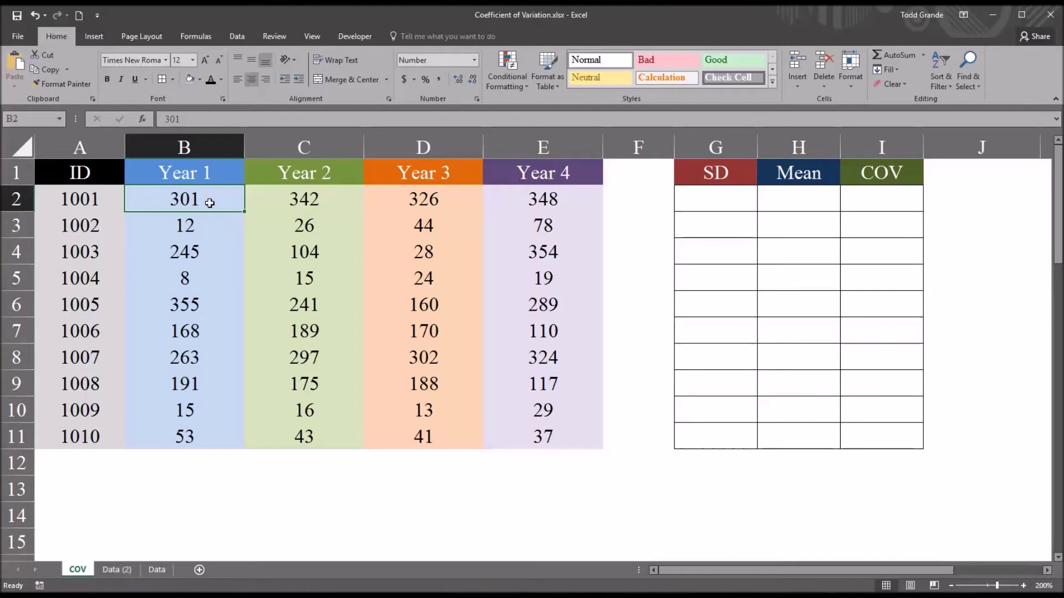
pyautogui.moveTo(202, 200); pyautogui.dragTo(497, 201)
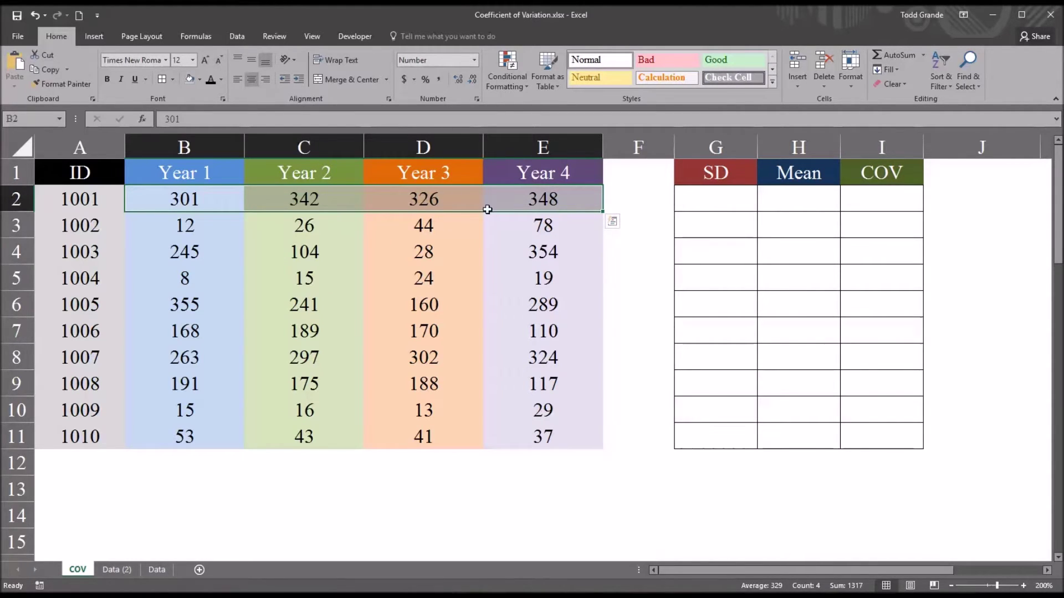
pyautogui.moveTo(174, 280); pyautogui.dragTo(502, 287)
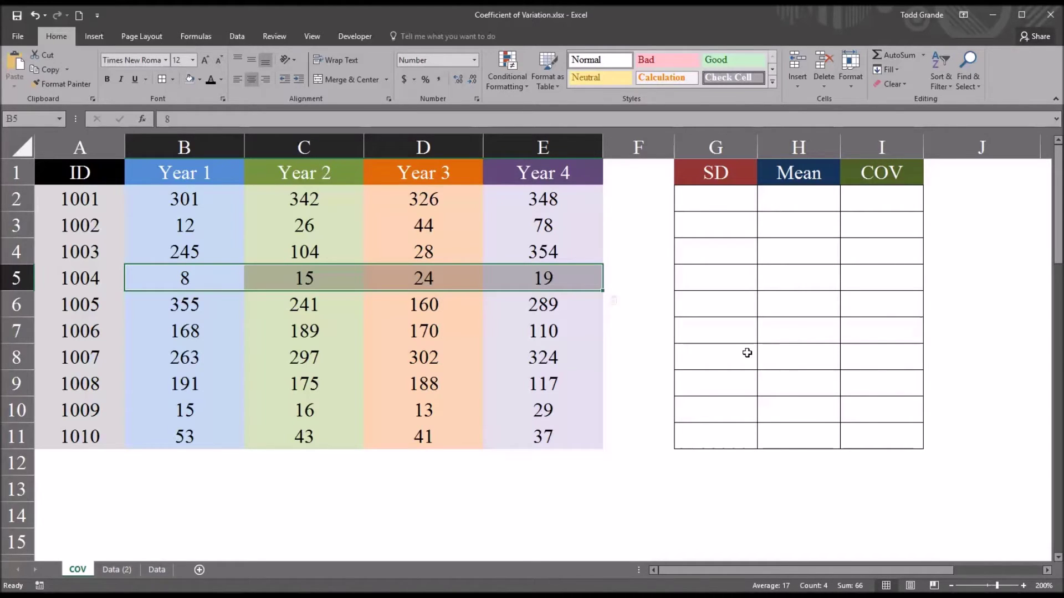
# Enter =STDEV.S(B2:E2) in G2 to calculate the first record's sample standard deviation over the four years
pyautogui.click(696, 201)
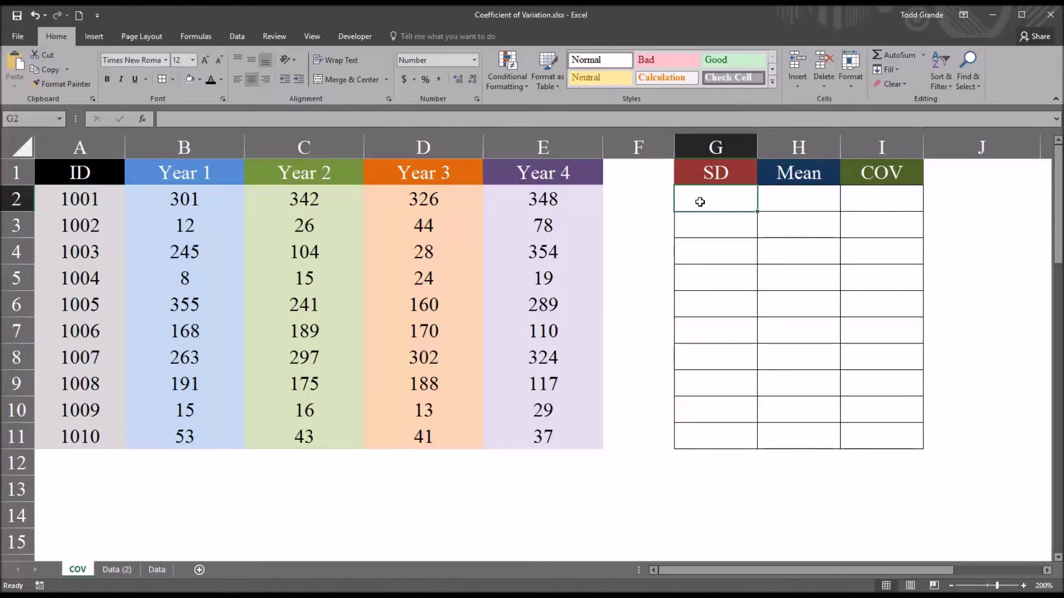
pyautogui.write('=')
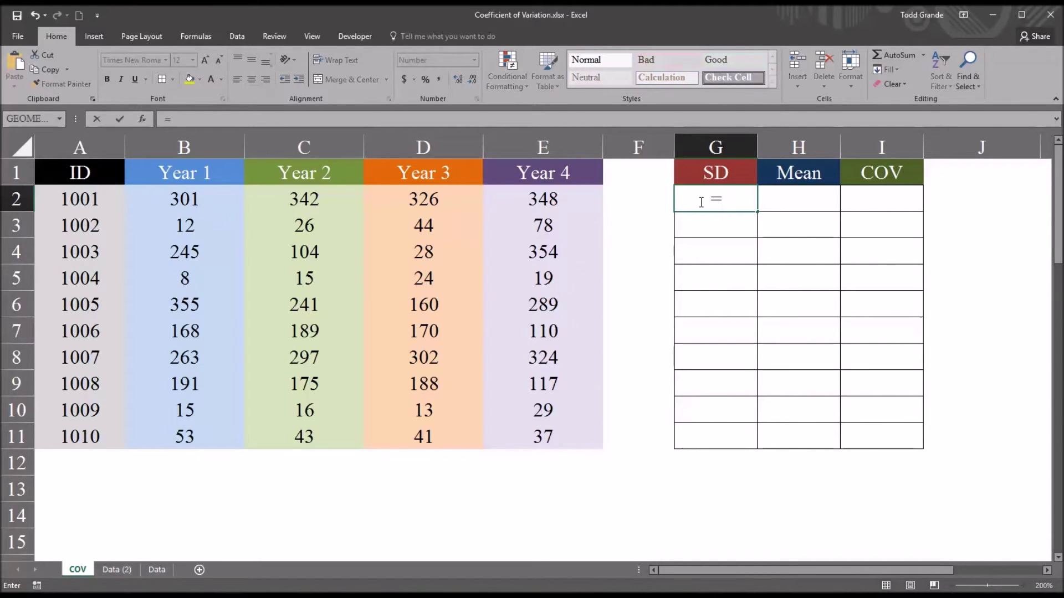
pyautogui.write('st')
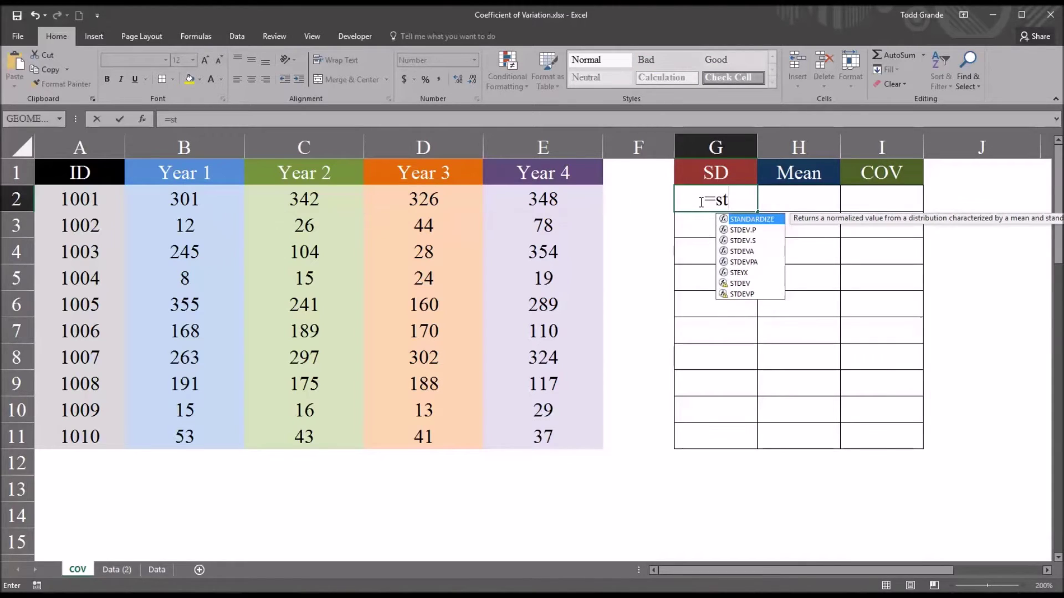
pyautogui.press('Down')
pyautogui.press('Down')
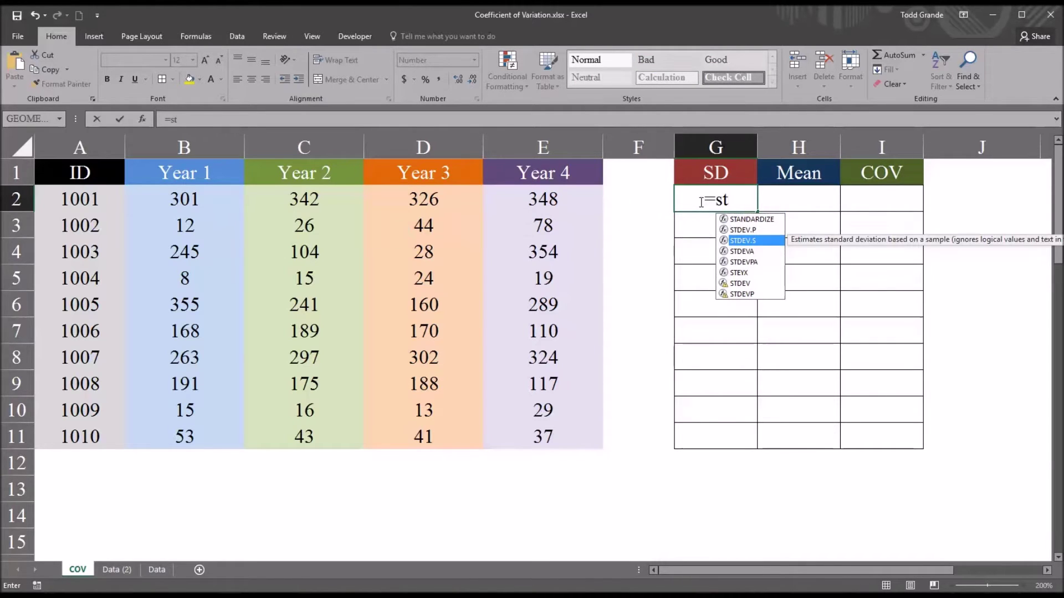
pyautogui.press('Tab')
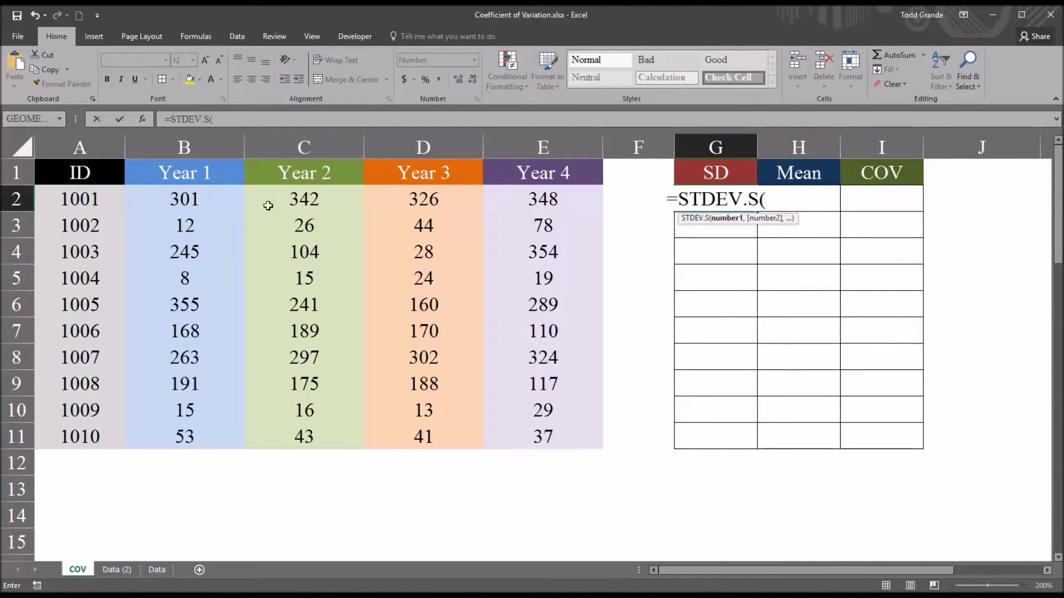
pyautogui.moveTo(212, 200); pyautogui.dragTo(524, 206)
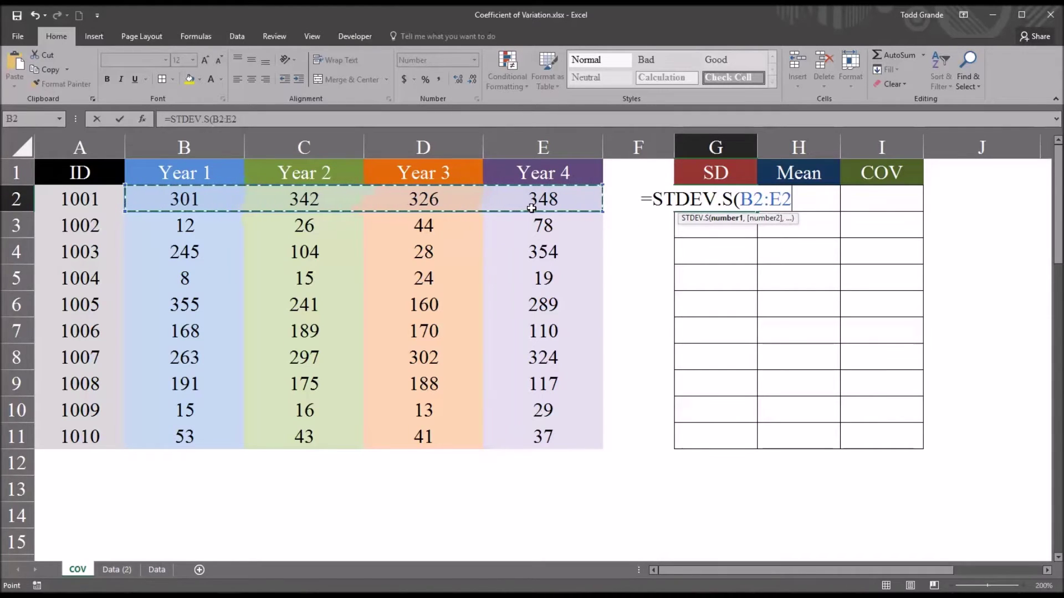
pyautogui.press('Return')
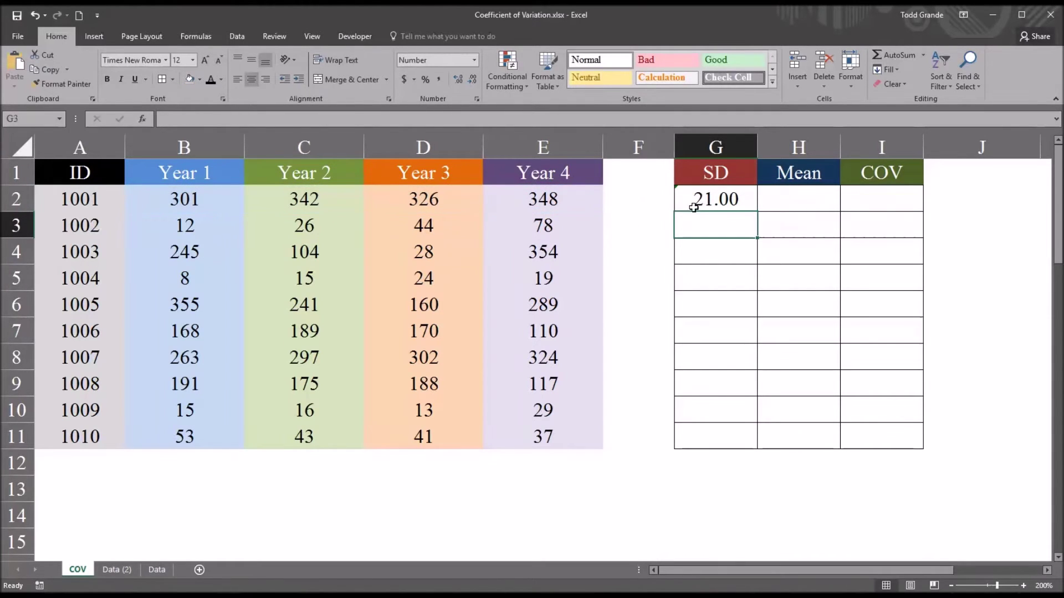
# Fill the standard deviation formula from G2 down through G11
pyautogui.click(699, 201)
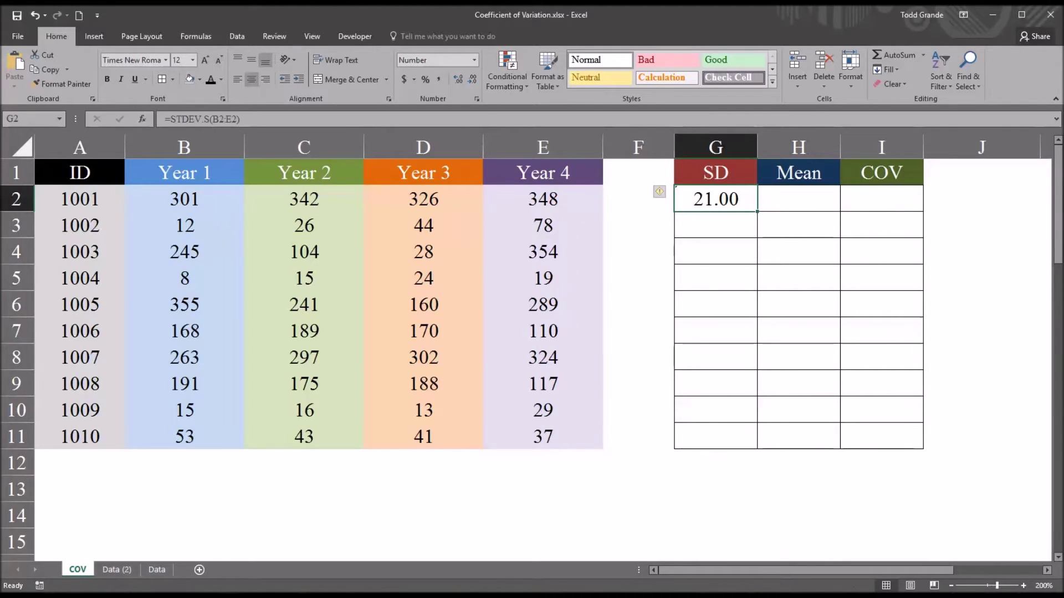
pyautogui.moveTo(757, 212); pyautogui.dragTo(730, 441)
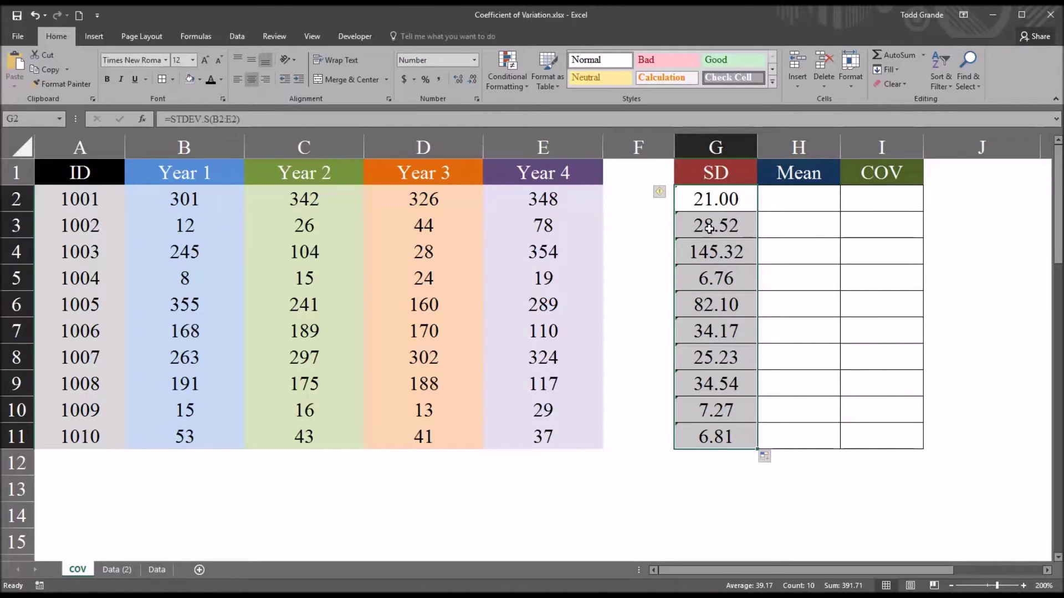
pyautogui.click(696, 211)
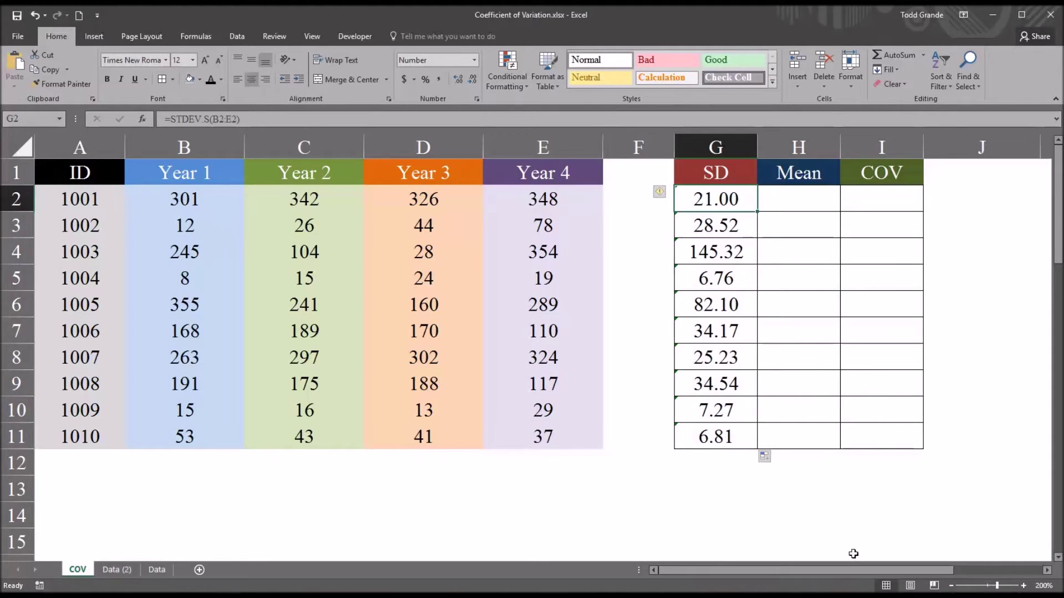
# Enter =AVERAGE(B2:E2) in H2 to calculate the first record's mean over the four years
pyautogui.click(783, 206)
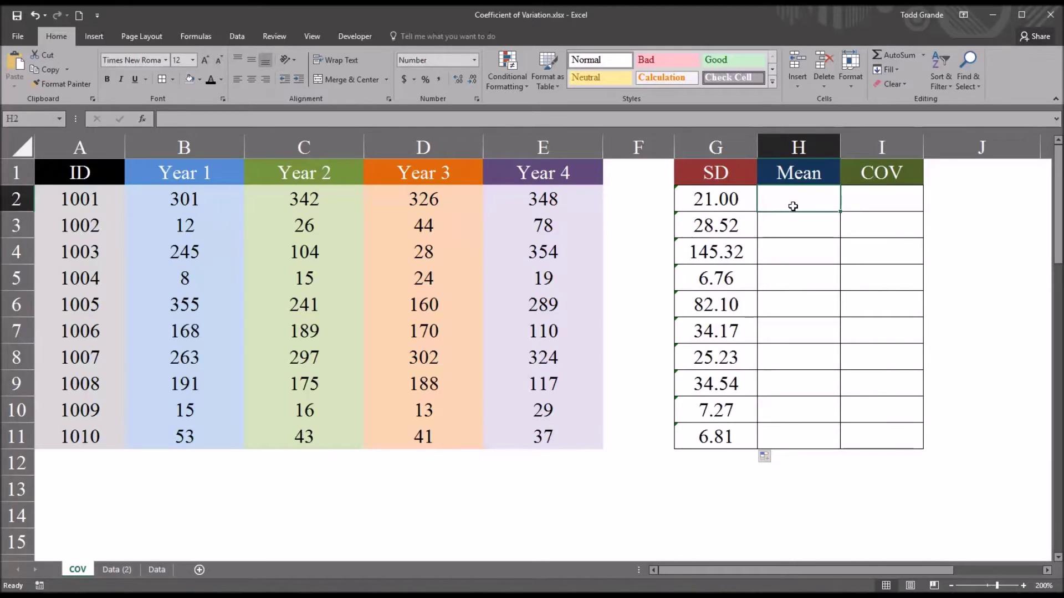
pyautogui.write('=')
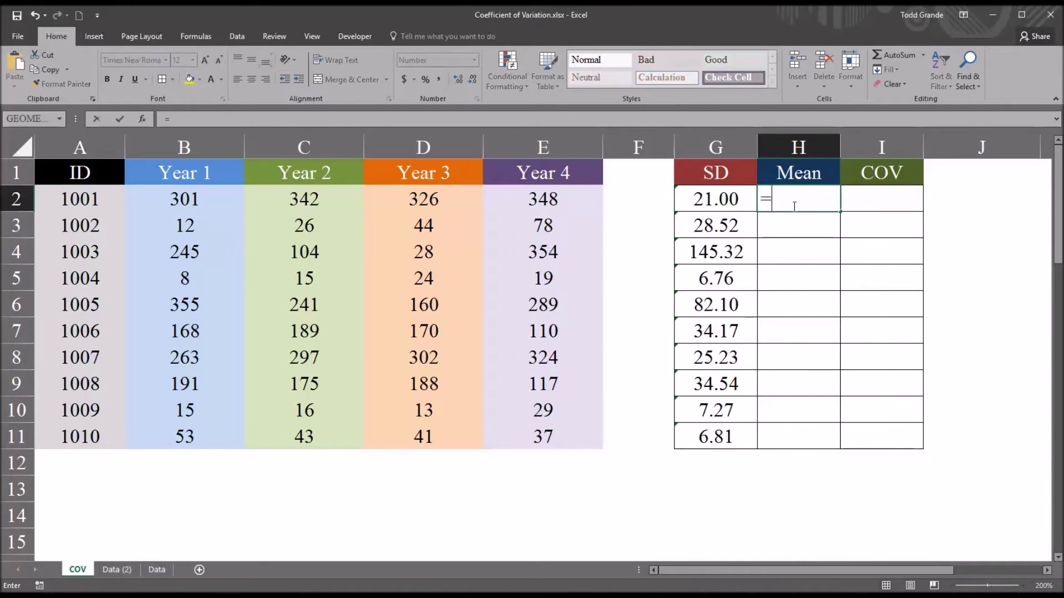
pyautogui.write('ve')
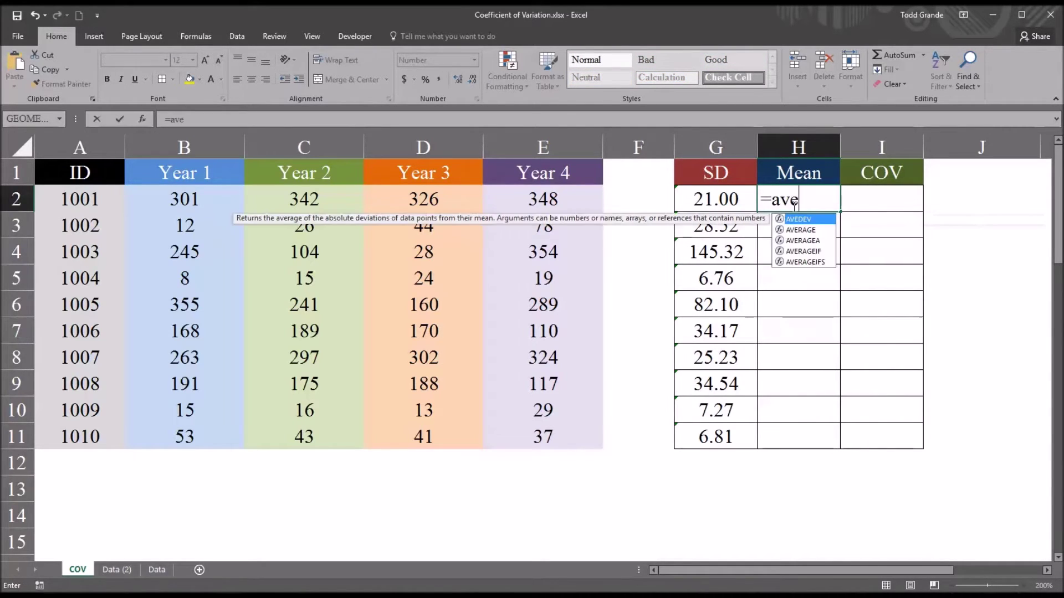
pyautogui.press('Down')
pyautogui.press('Tab')
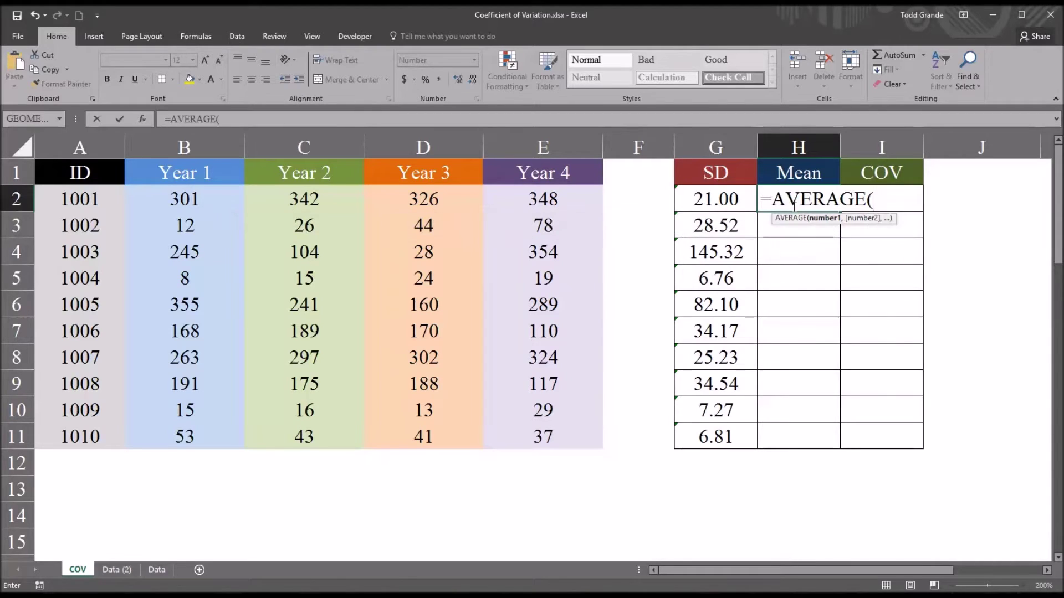
pyautogui.moveTo(199, 199); pyautogui.dragTo(531, 200)
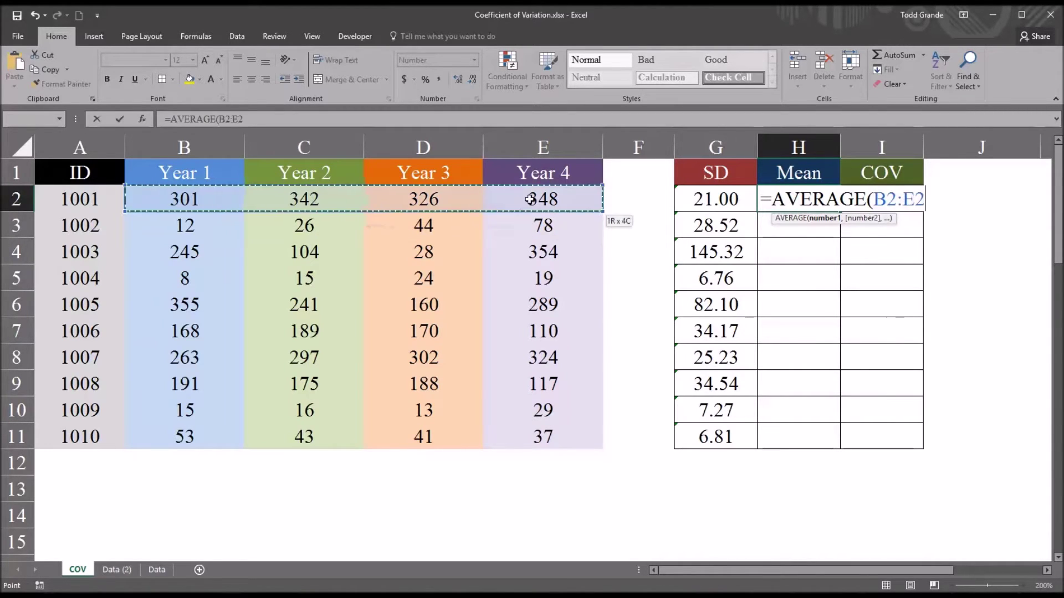
pyautogui.press('Return')
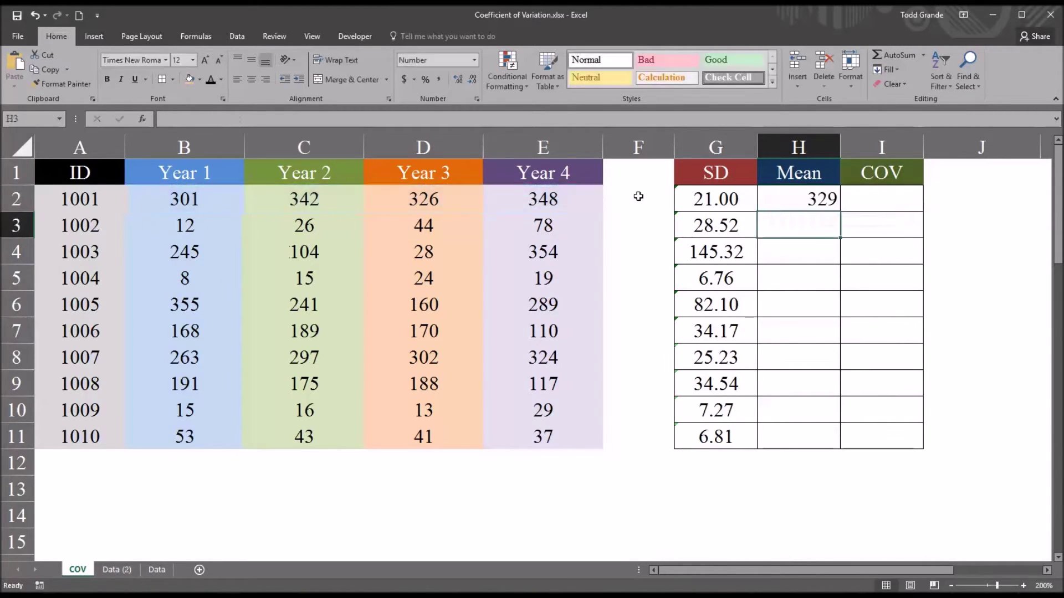
# Fill the mean formula from H2 down through H11
pyautogui.click(804, 198)
pyautogui.moveTo(840, 214); pyautogui.dragTo(829, 441)
pyautogui.click(789, 441)
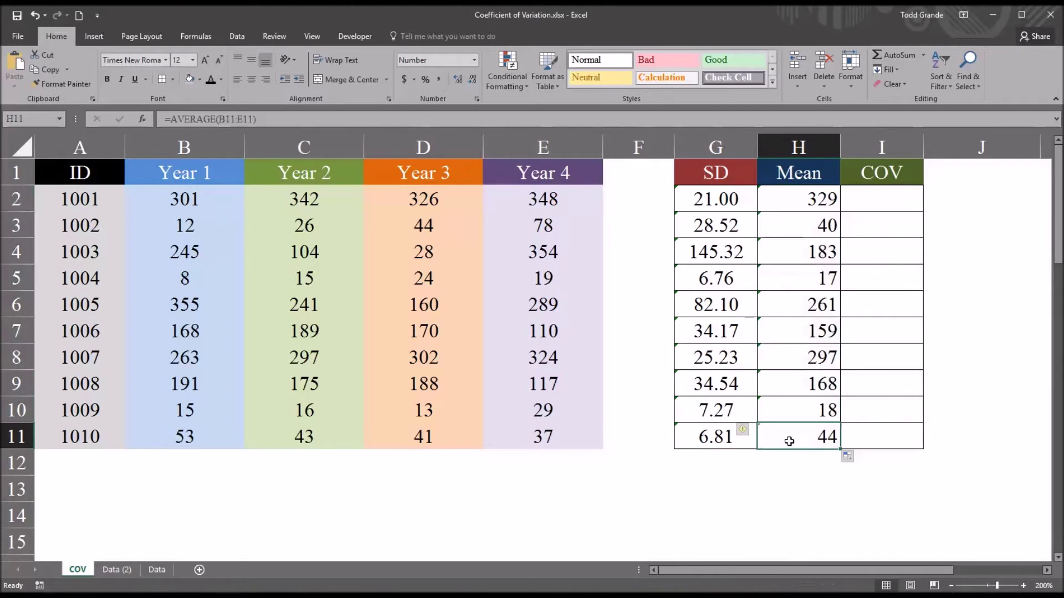
# Compare the standard deviations of the records in rows 2, 4 and 5
pyautogui.click(715, 199)
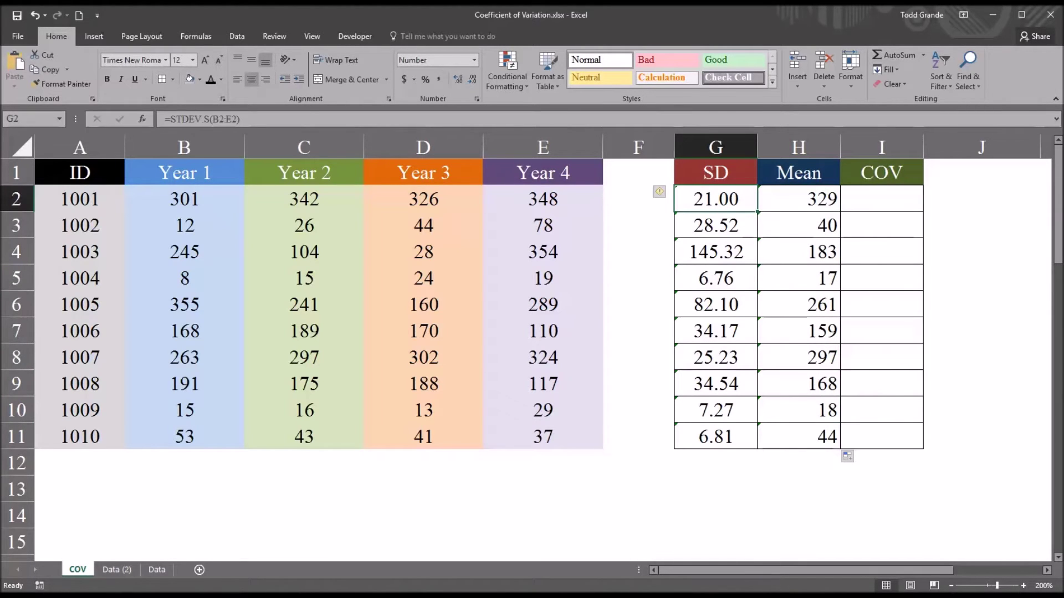
pyautogui.click(703, 250)
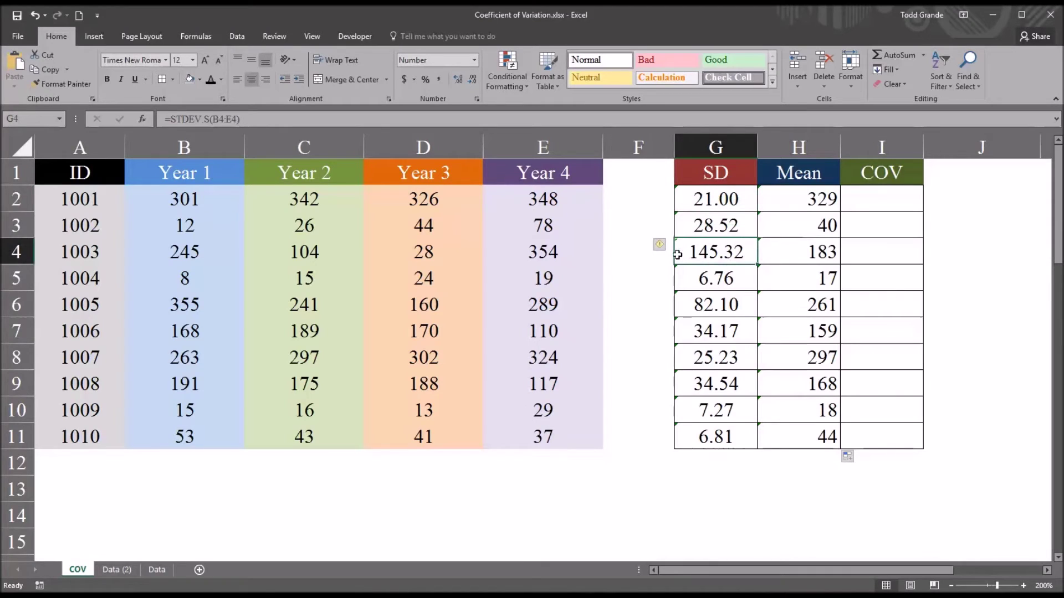
pyautogui.click(701, 285)
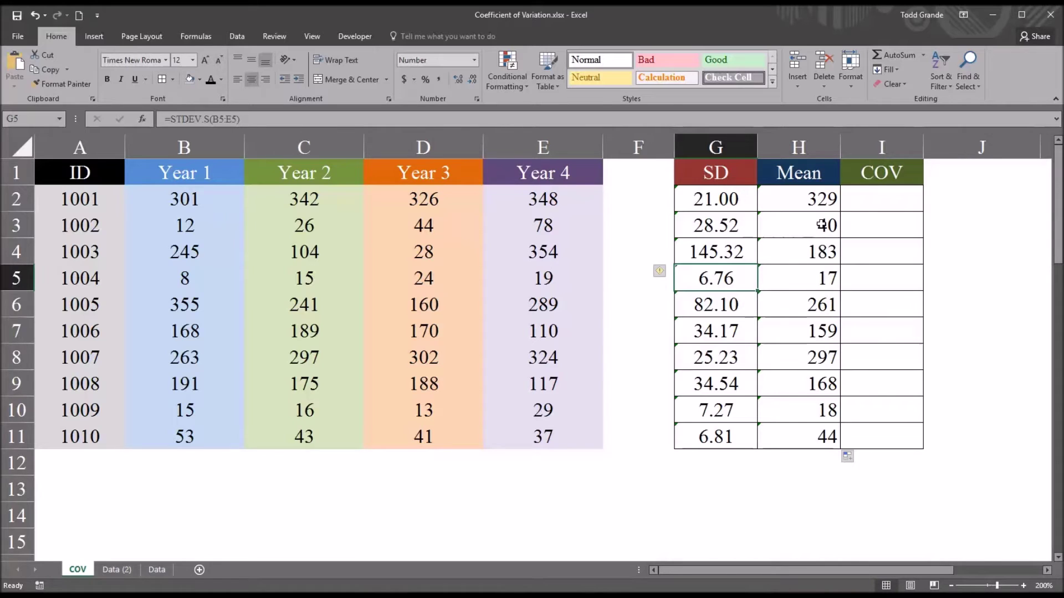
# Enter =G2/H2 in I2 to calculate the first record's coefficient of variation and fill it down through I11
pyautogui.click(863, 205)
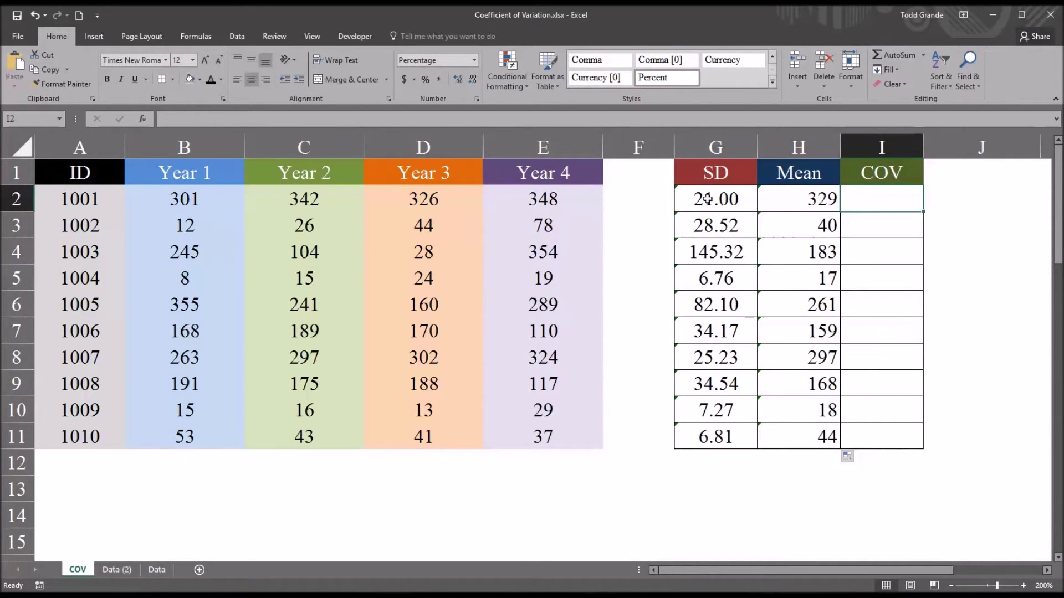
pyautogui.click(708, 200)
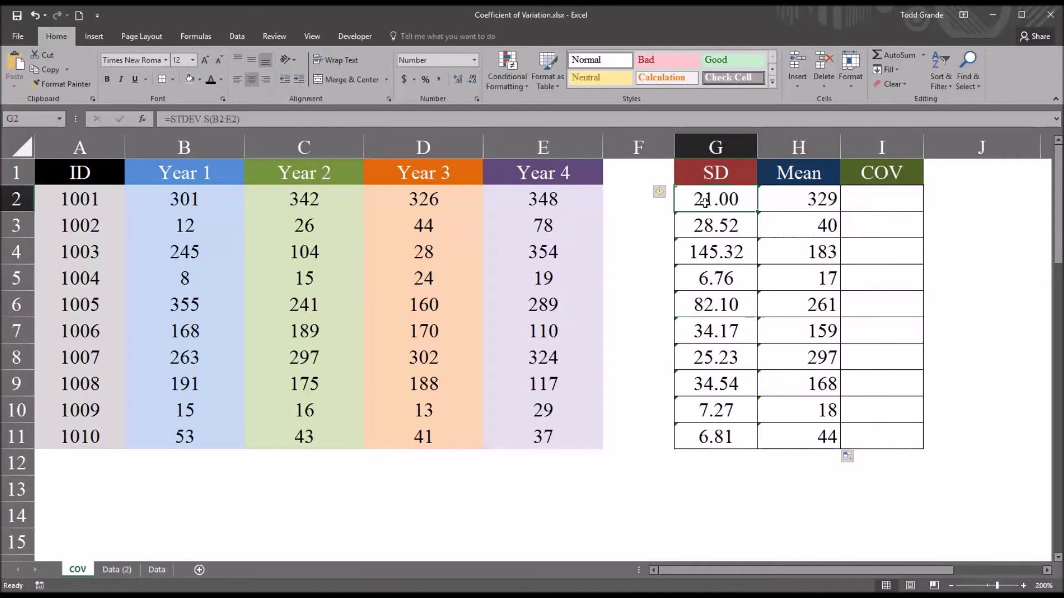
pyautogui.click(867, 203)
pyautogui.write('=')
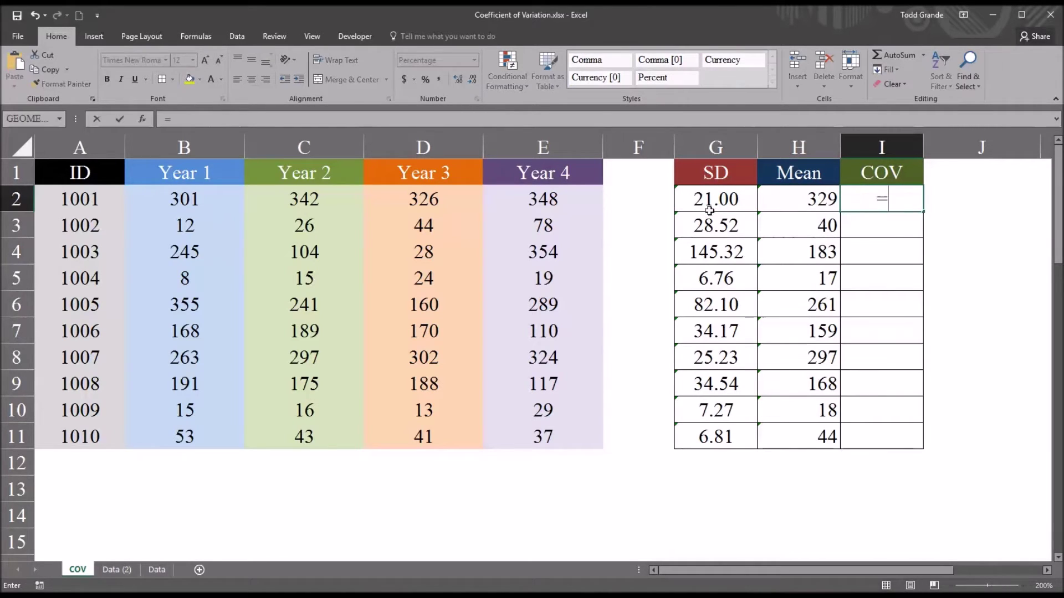
pyautogui.click(707, 203)
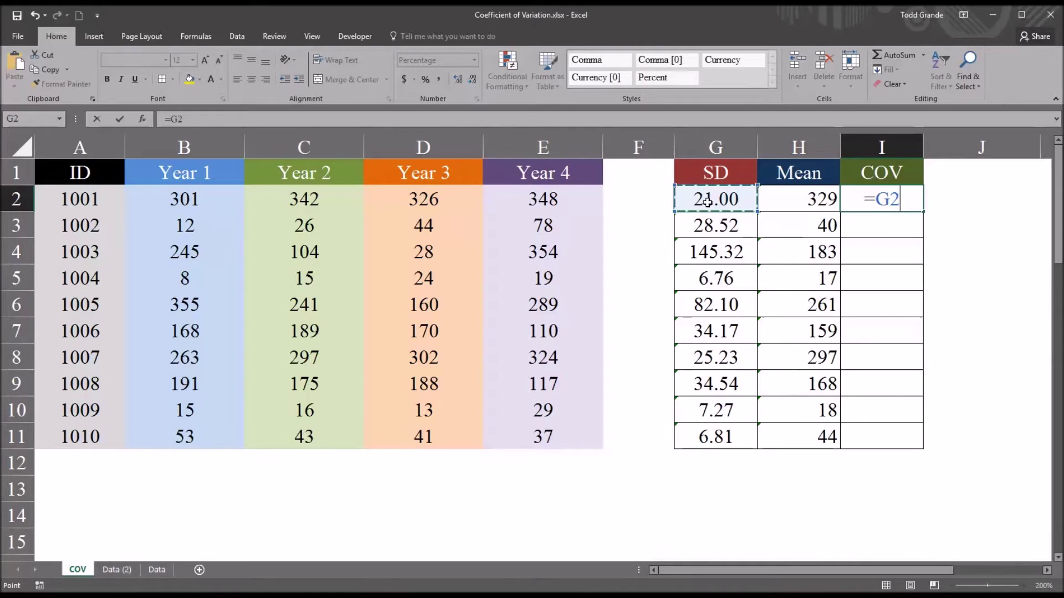
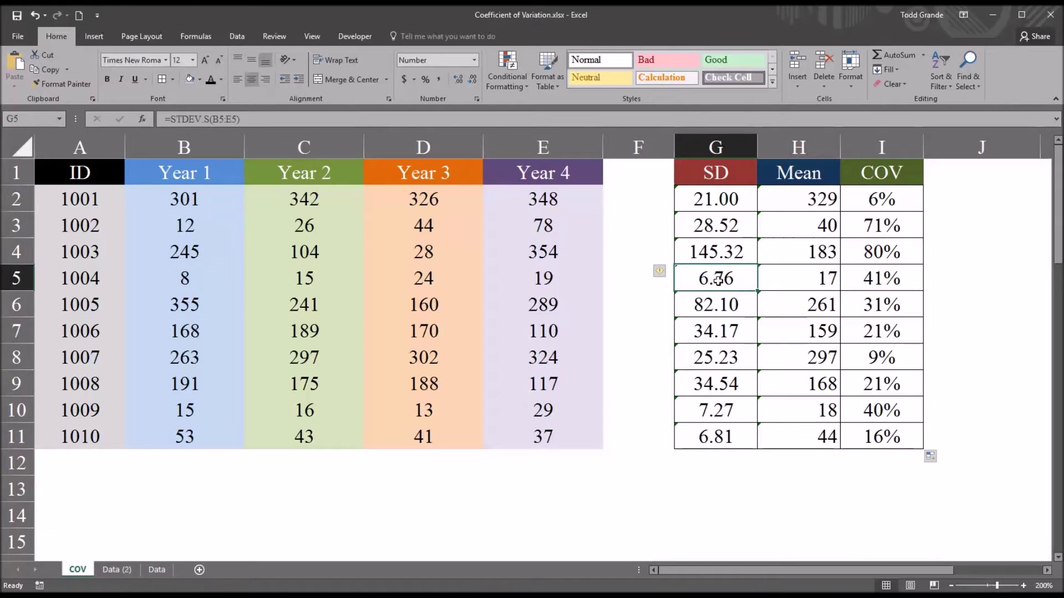
# Compare the coefficients of variation in I2 and I5 with the standard deviations in column G, especially G2, G5, G10 and G11
pyautogui.click(870, 278)
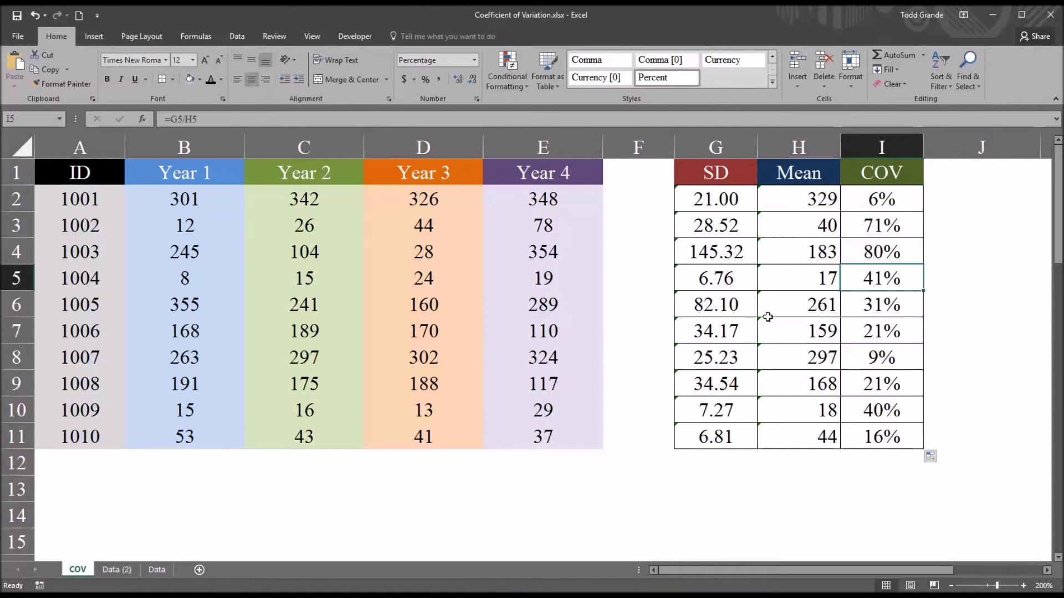
pyautogui.moveTo(727, 308); pyautogui.dragTo(721, 439)
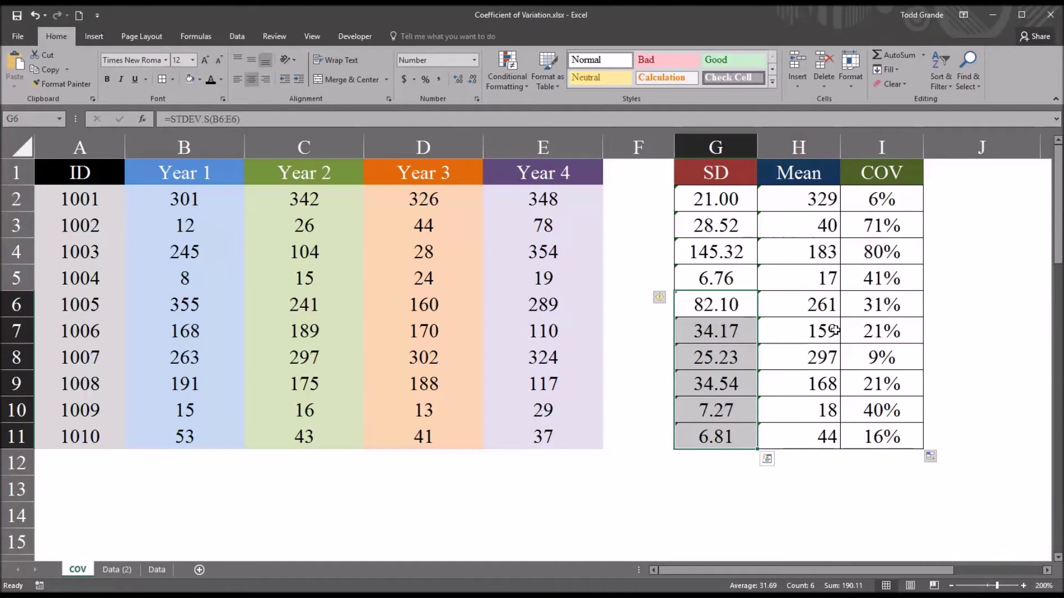
pyautogui.click(869, 204)
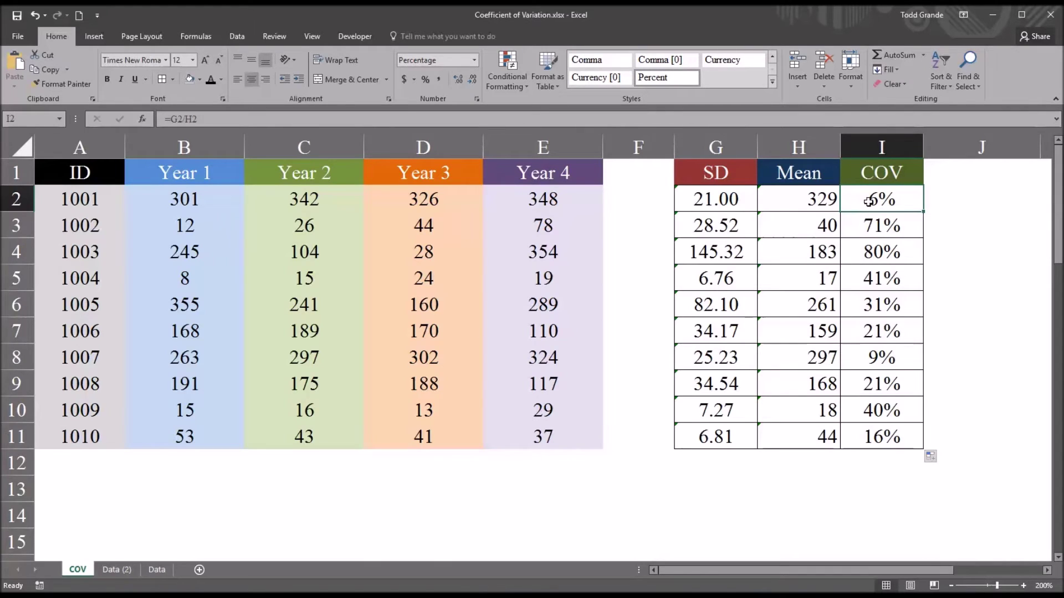
pyautogui.click(732, 204)
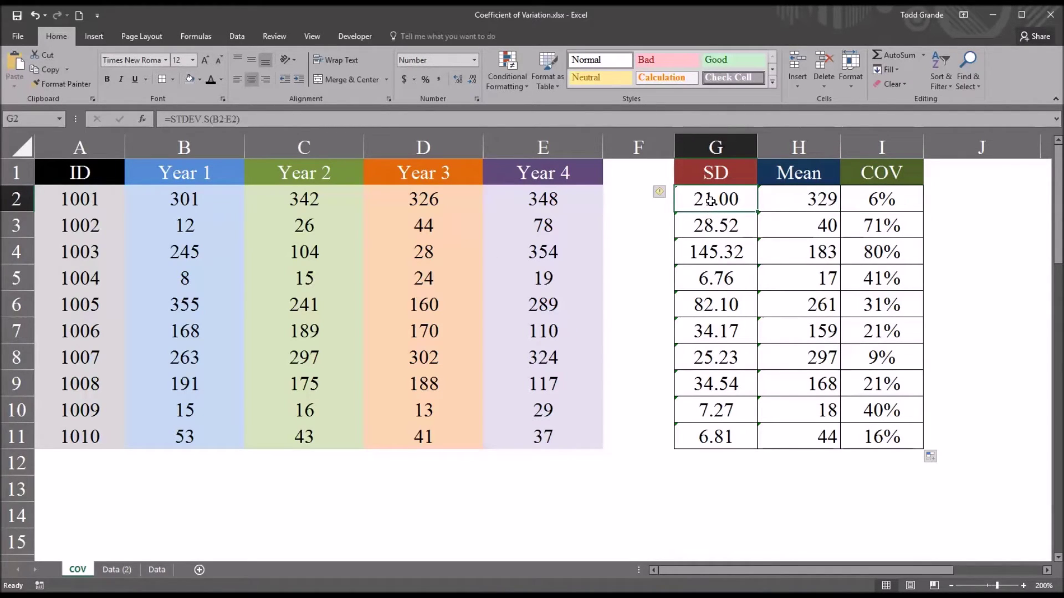
pyautogui.click(717, 278)
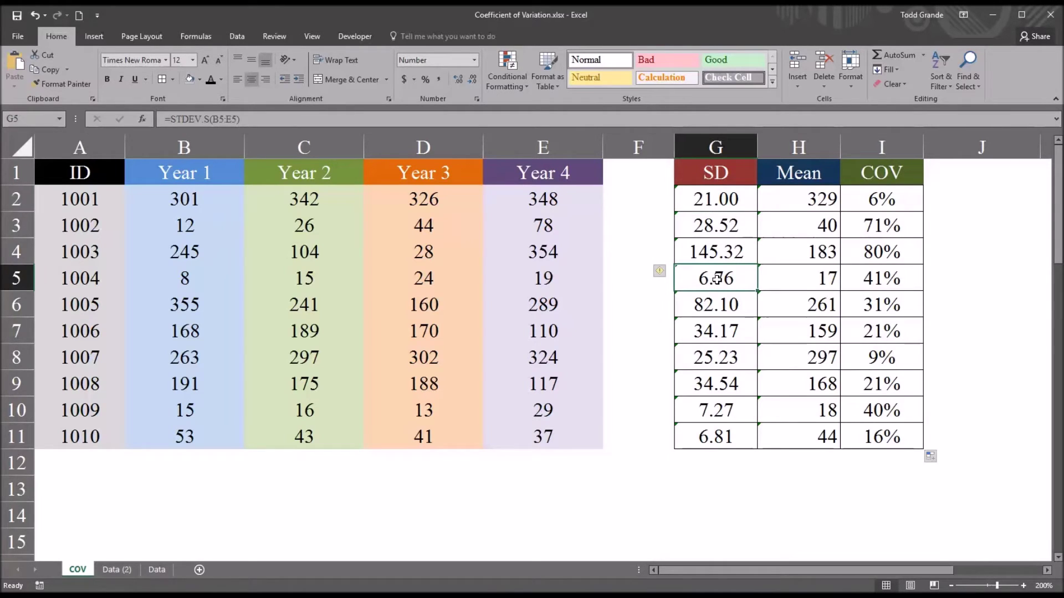
pyautogui.click(705, 409)
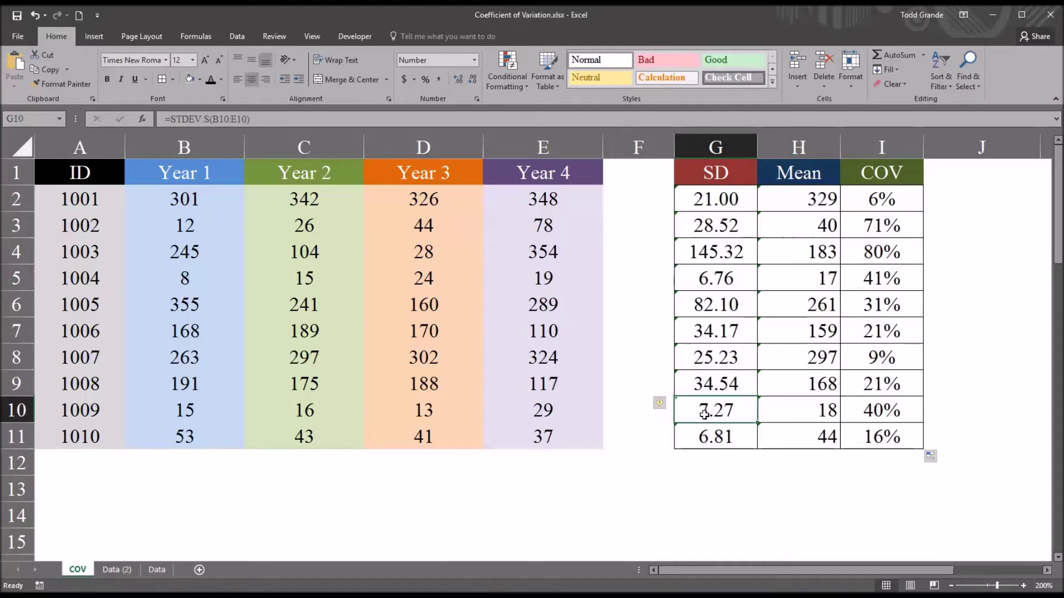
pyautogui.click(705, 438)
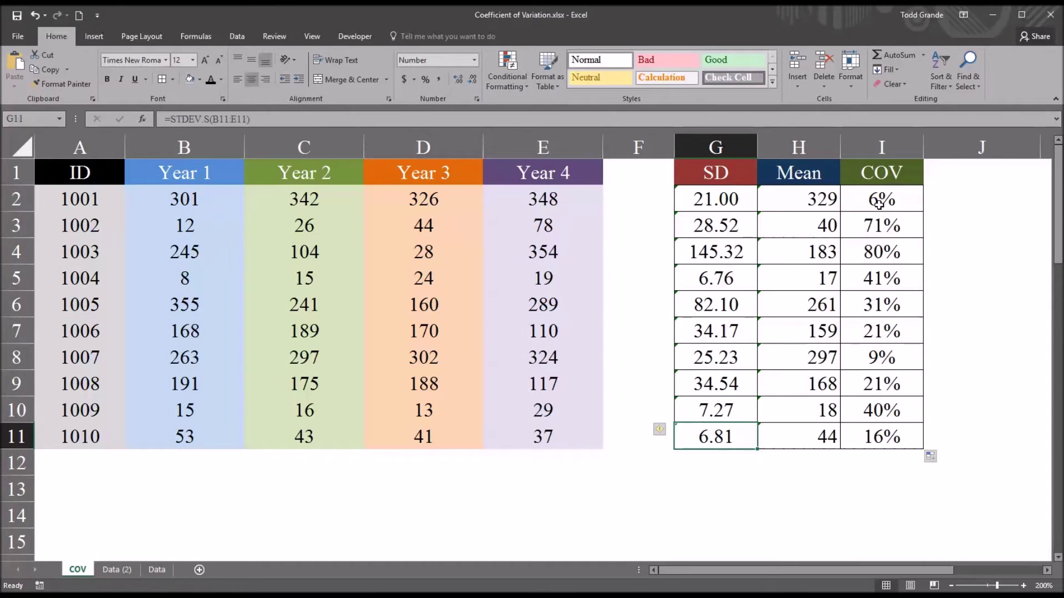
# Examine the yearly values in B2:E2 against the standard deviation in G2, and compare it with G3, G6, G10 and G11
pyautogui.click(705, 204)
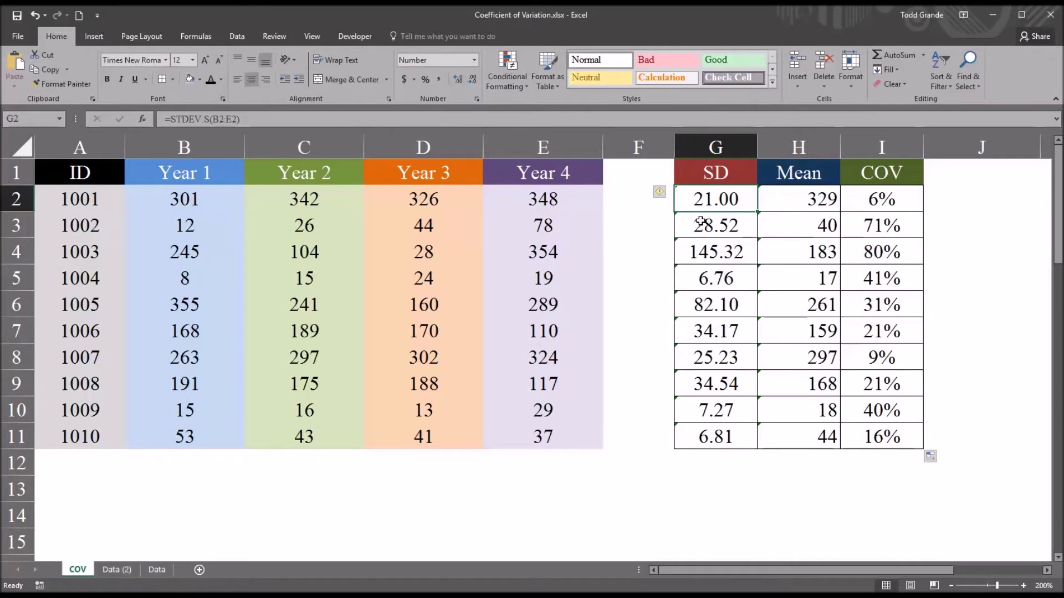
pyautogui.click(184, 199)
pyautogui.moveTo(265, 206); pyautogui.dragTo(506, 205)
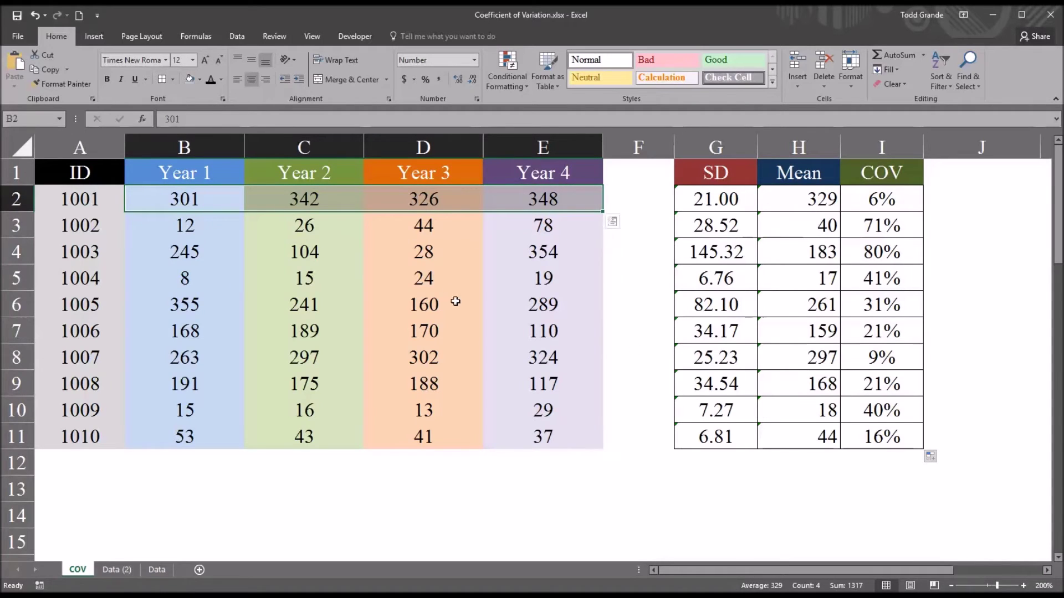
pyautogui.click(183, 199)
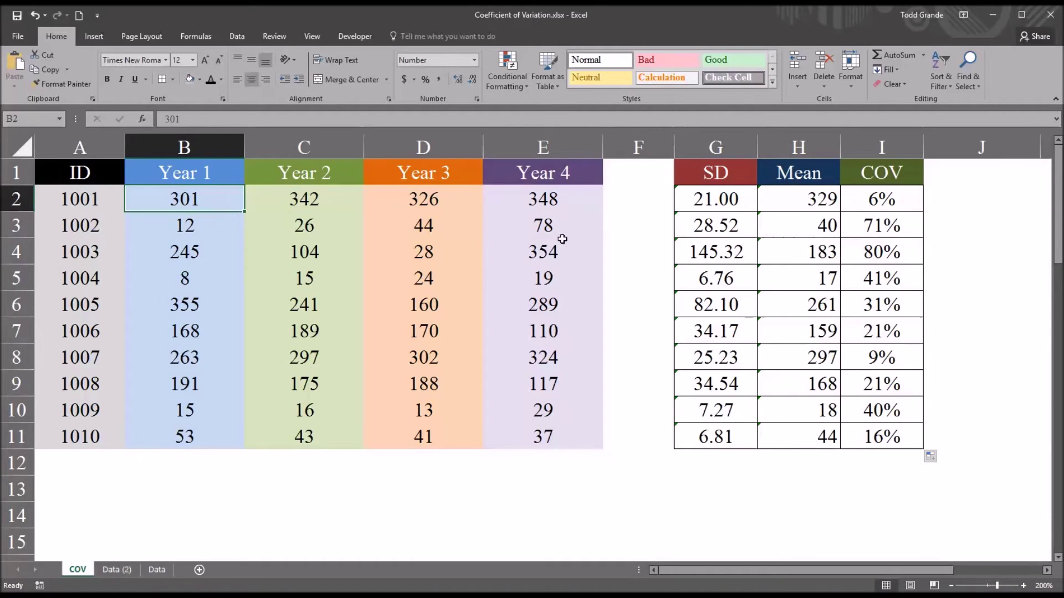
pyautogui.click(714, 204)
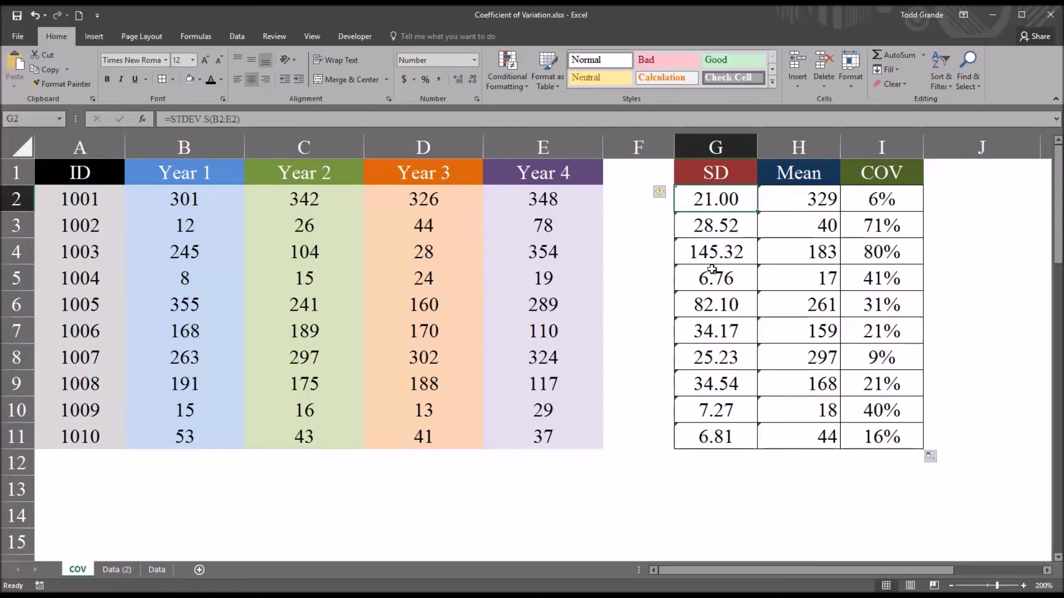
pyautogui.click(696, 224)
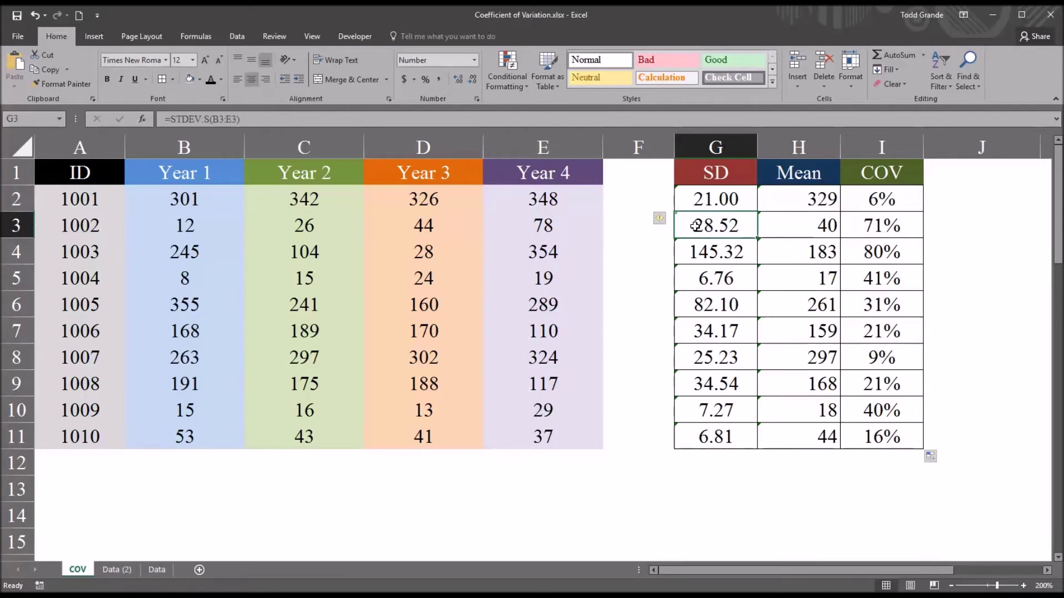
pyautogui.click(696, 304)
pyautogui.click(698, 409)
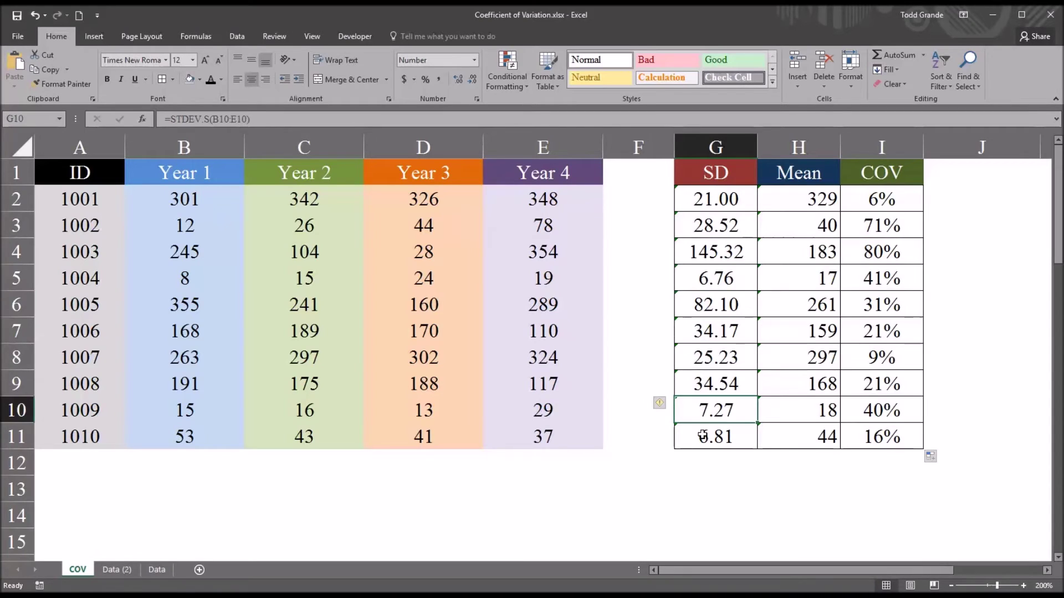
pyautogui.click(700, 436)
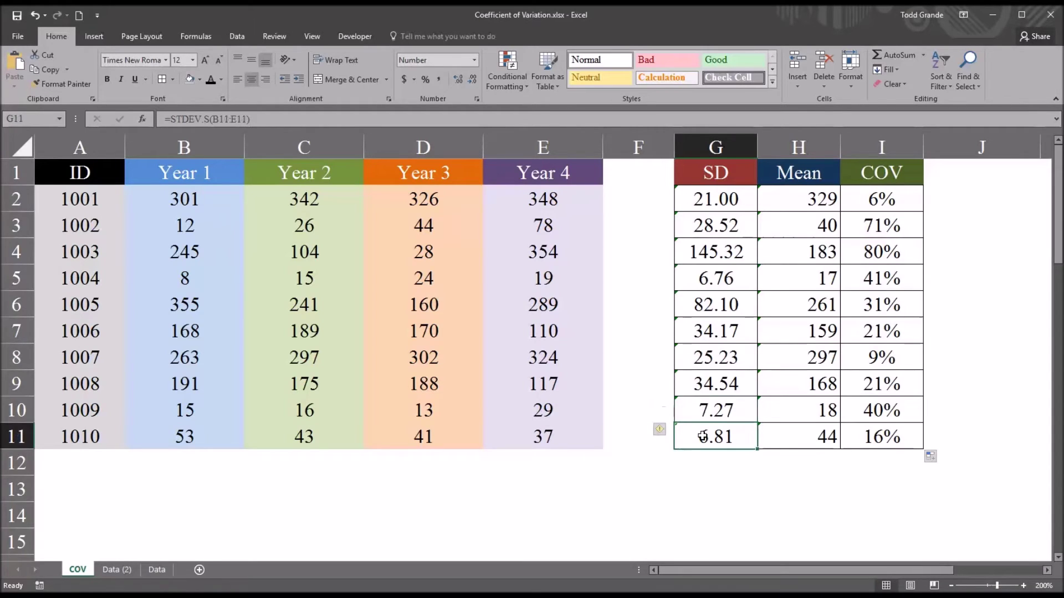
# Examine the coefficients of variation in I2:I4 and how those in rows 2 and 4 relate to their standard deviation and mean
pyautogui.click(856, 206)
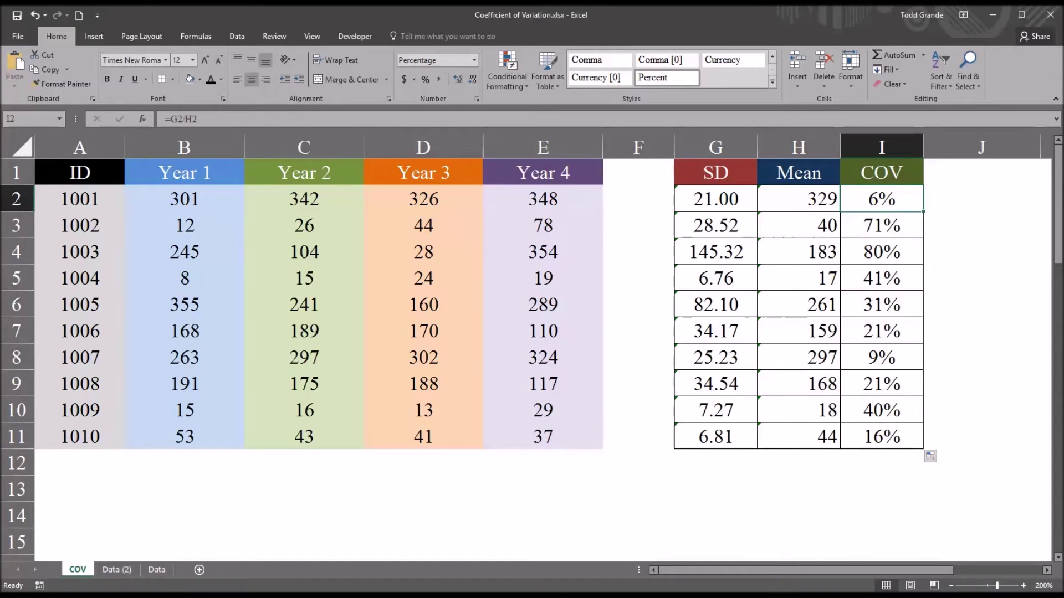
pyautogui.click(717, 205)
pyautogui.click(801, 201)
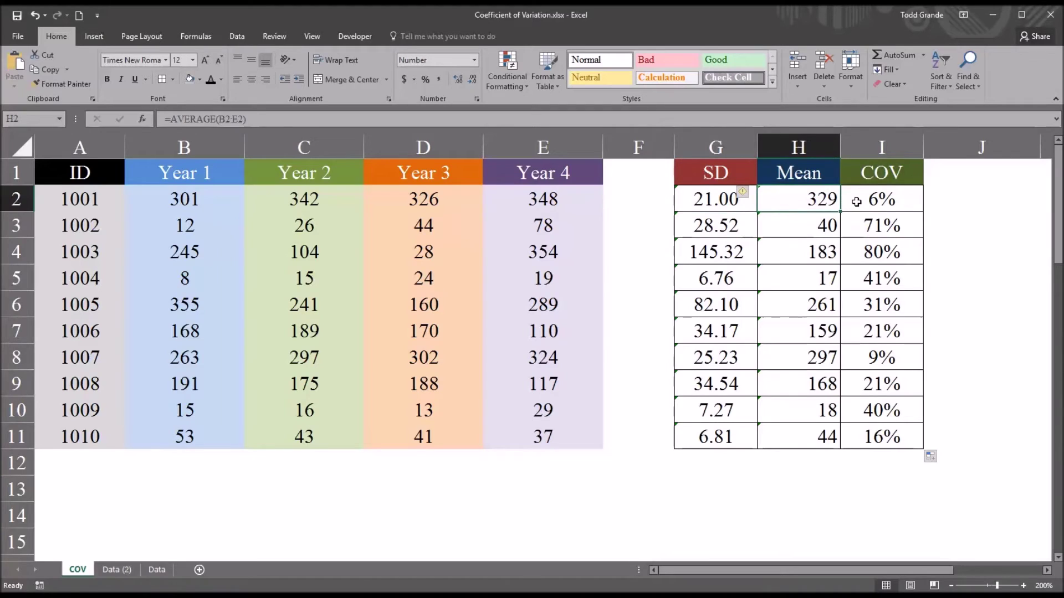
pyautogui.click(856, 202)
pyautogui.click(851, 231)
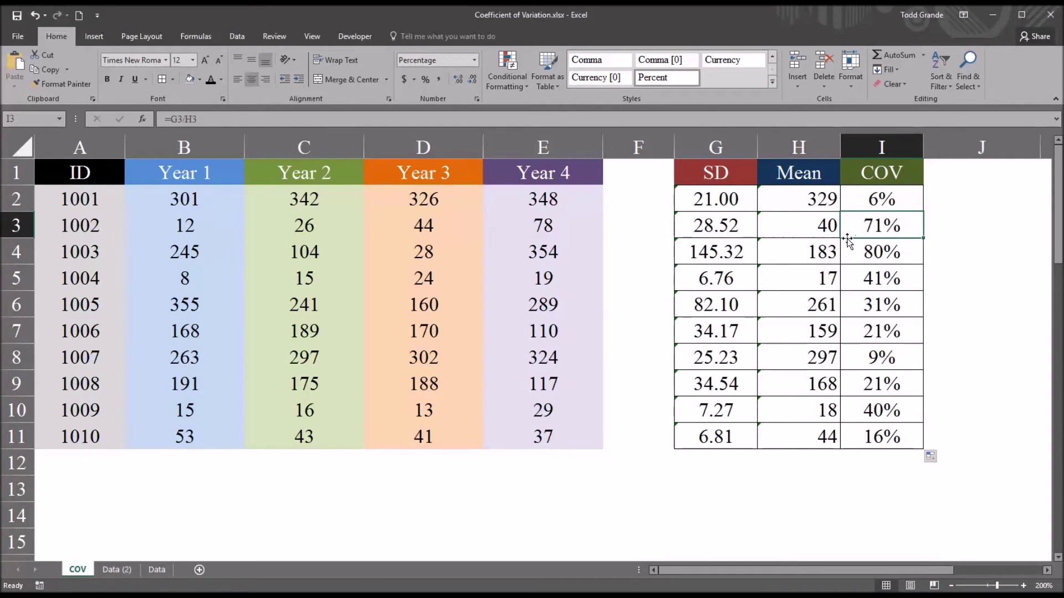
pyautogui.click(855, 247)
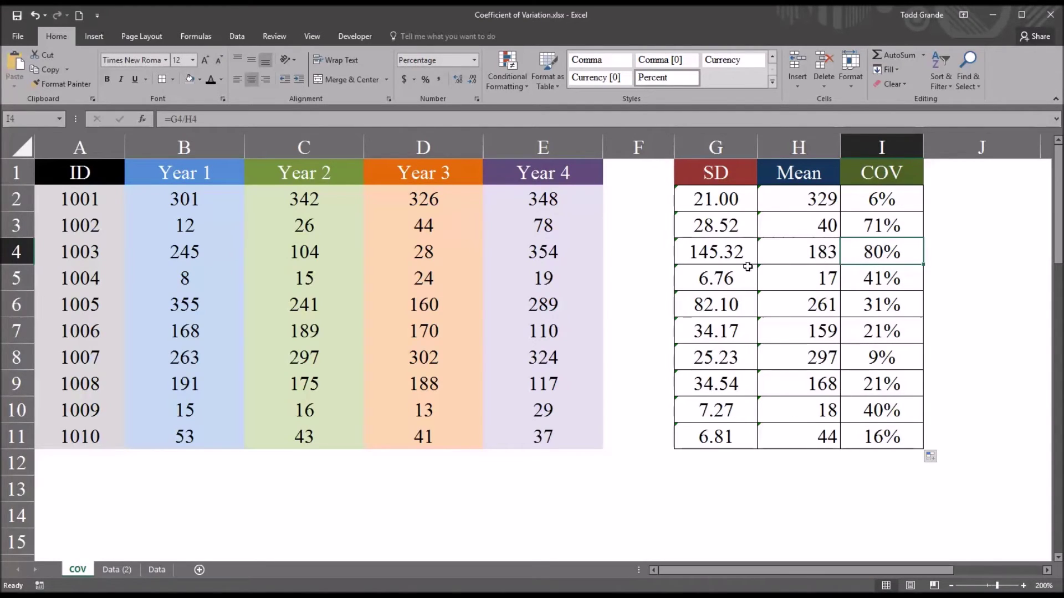
pyautogui.click(711, 253)
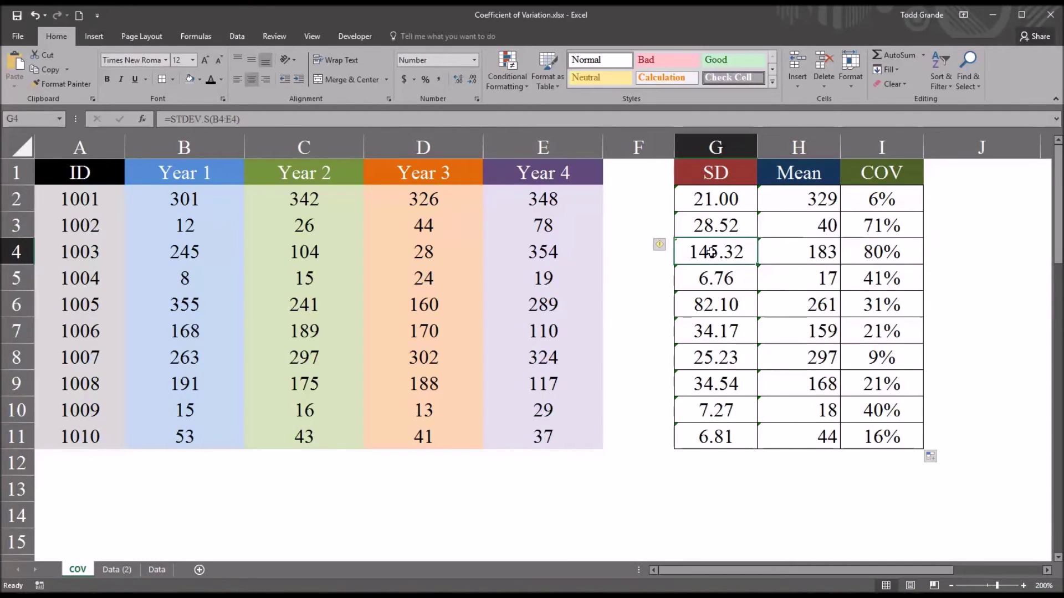
pyautogui.click(777, 255)
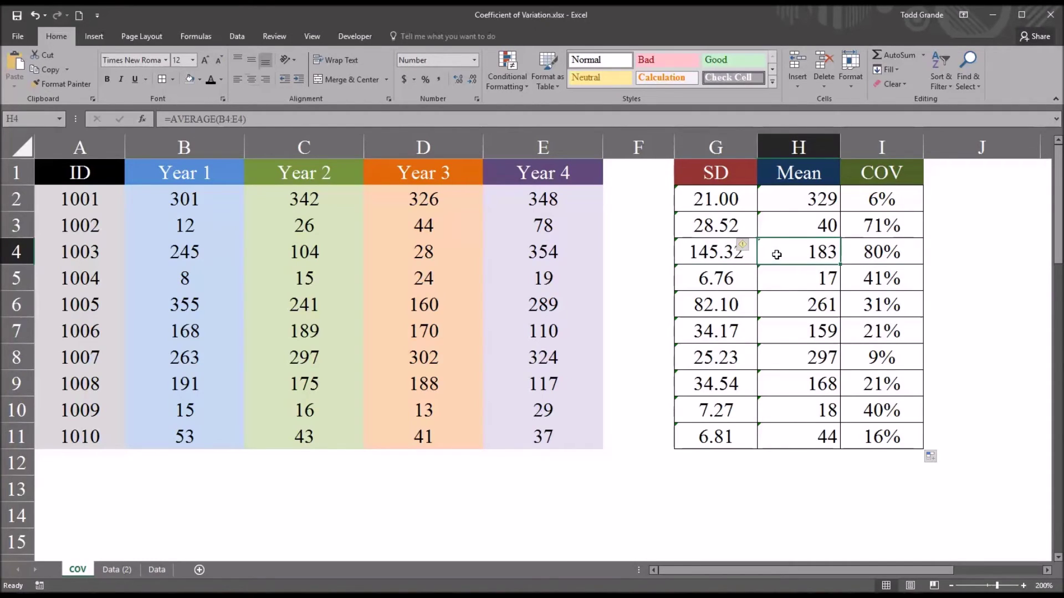
# Examine the standard deviation in G4 and the Year 1 values in B2:B11, comparing the first two records in B2 and B3
pyautogui.click(727, 252)
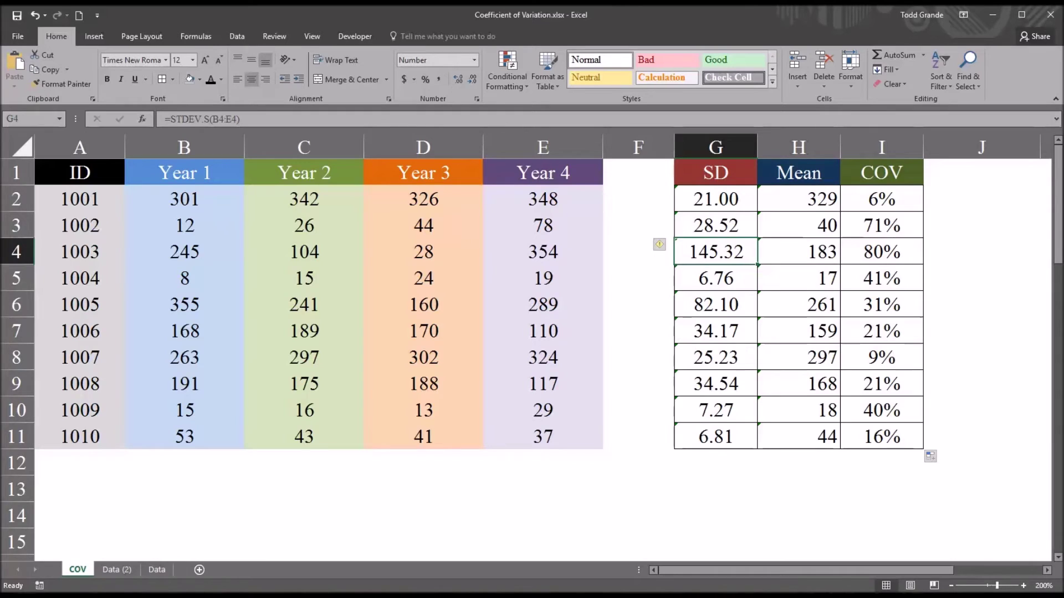
pyautogui.moveTo(185, 200); pyautogui.dragTo(186, 435)
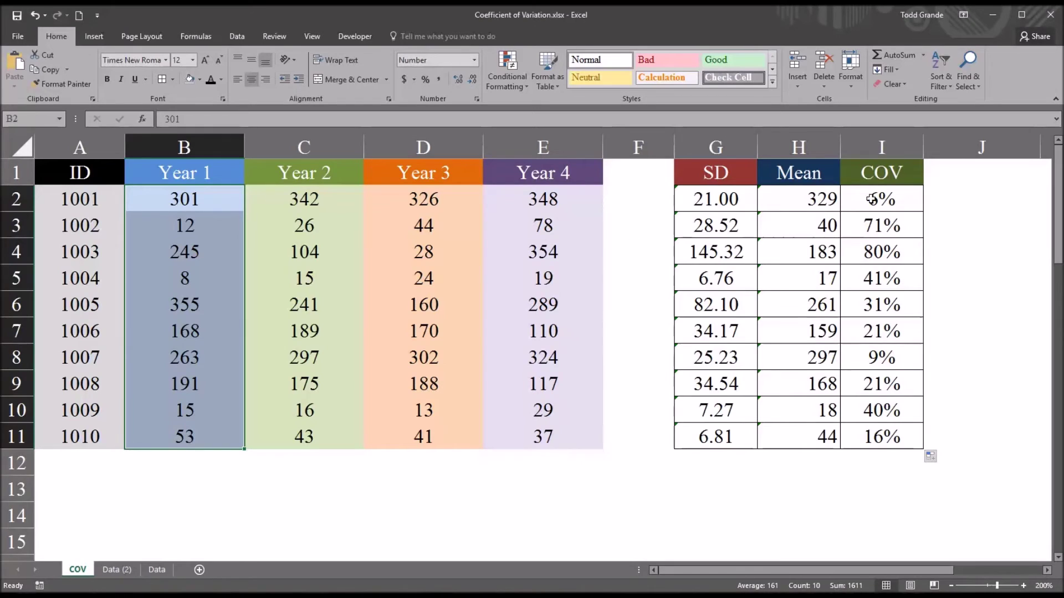
pyautogui.click(198, 203)
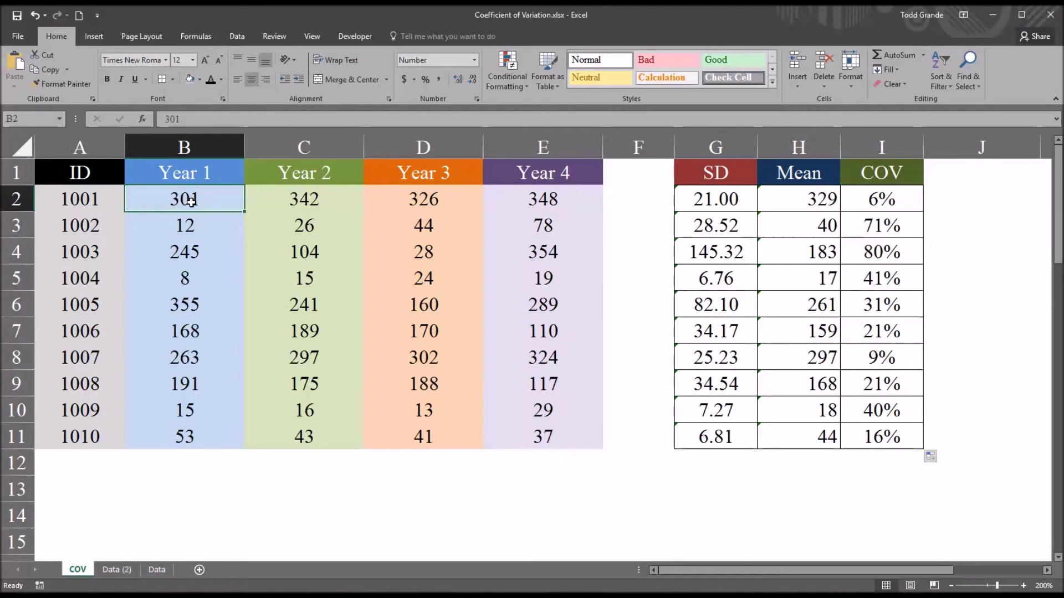
pyautogui.click(206, 226)
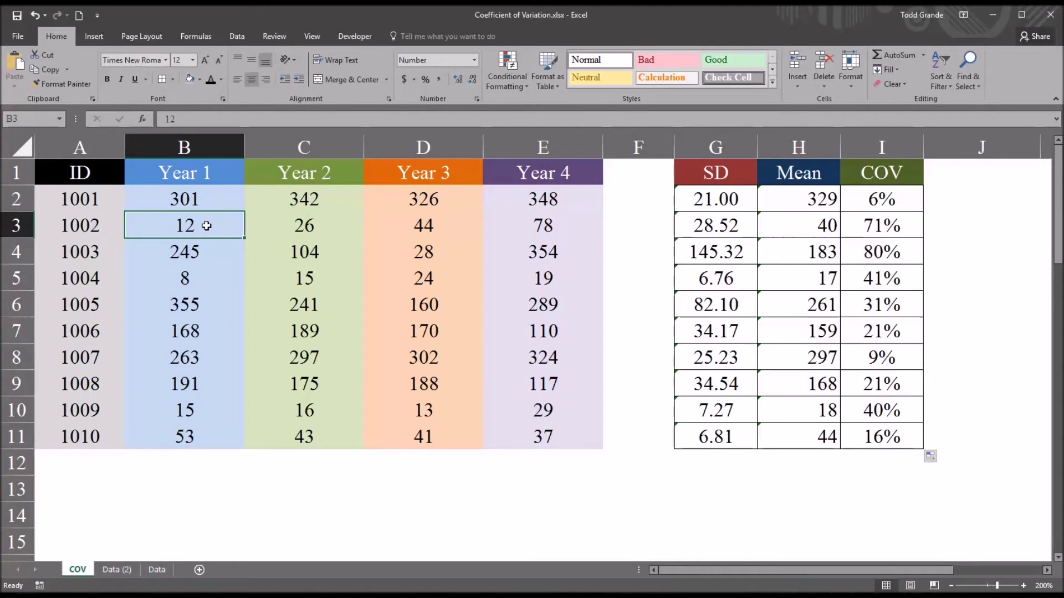
pyautogui.click(199, 199)
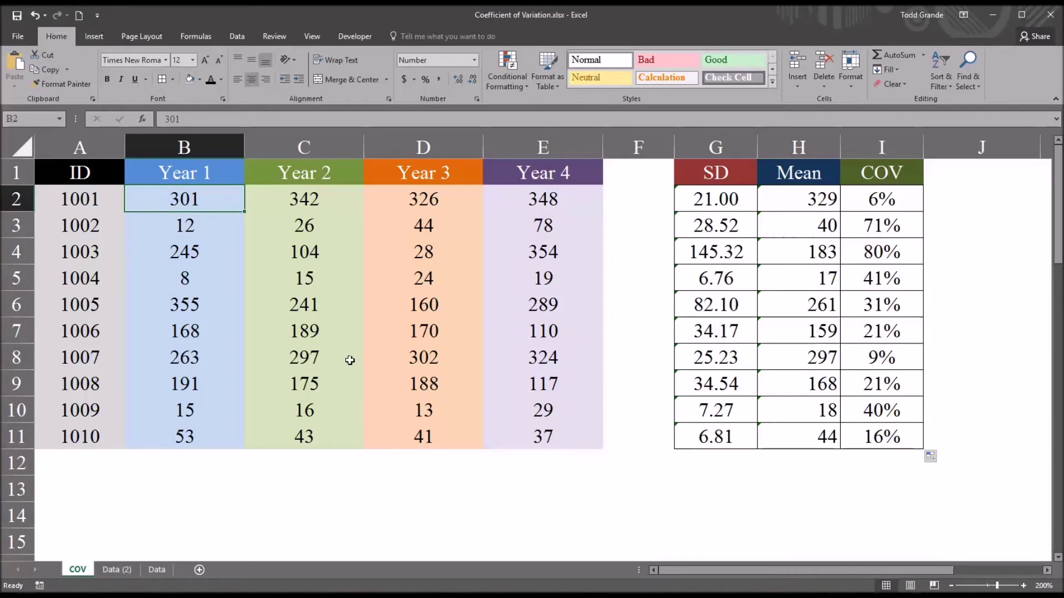
pyautogui.press('Up')
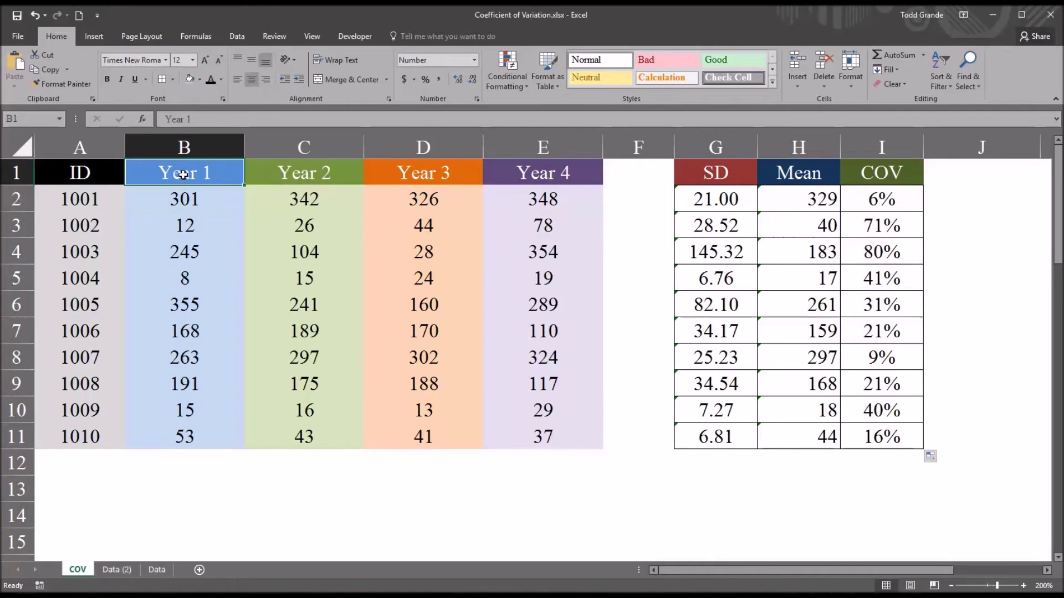
pyautogui.click(193, 205)
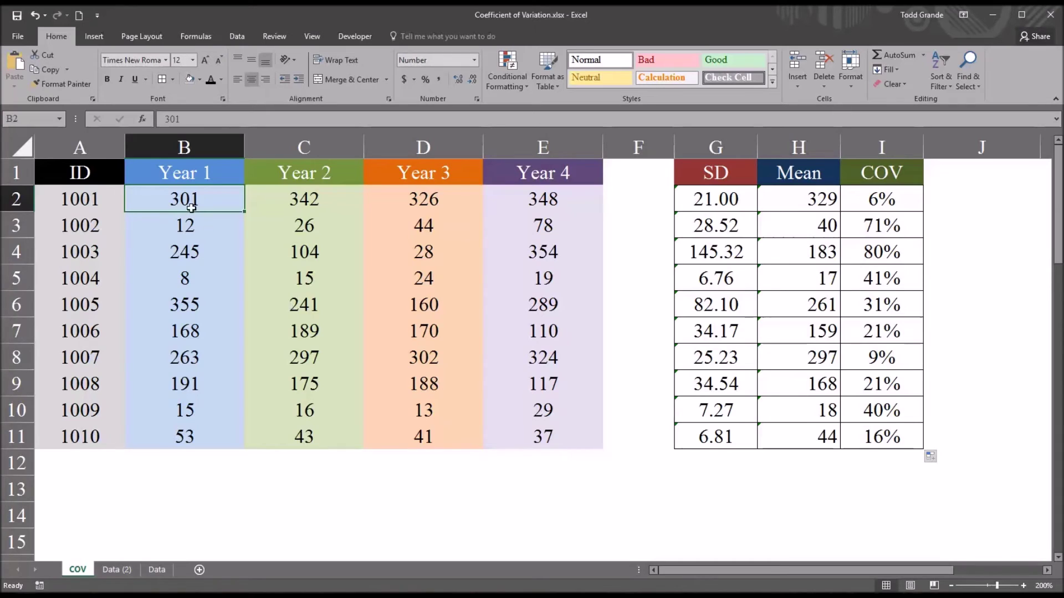
pyautogui.click(190, 228)
pyautogui.click(189, 204)
pyautogui.click(192, 226)
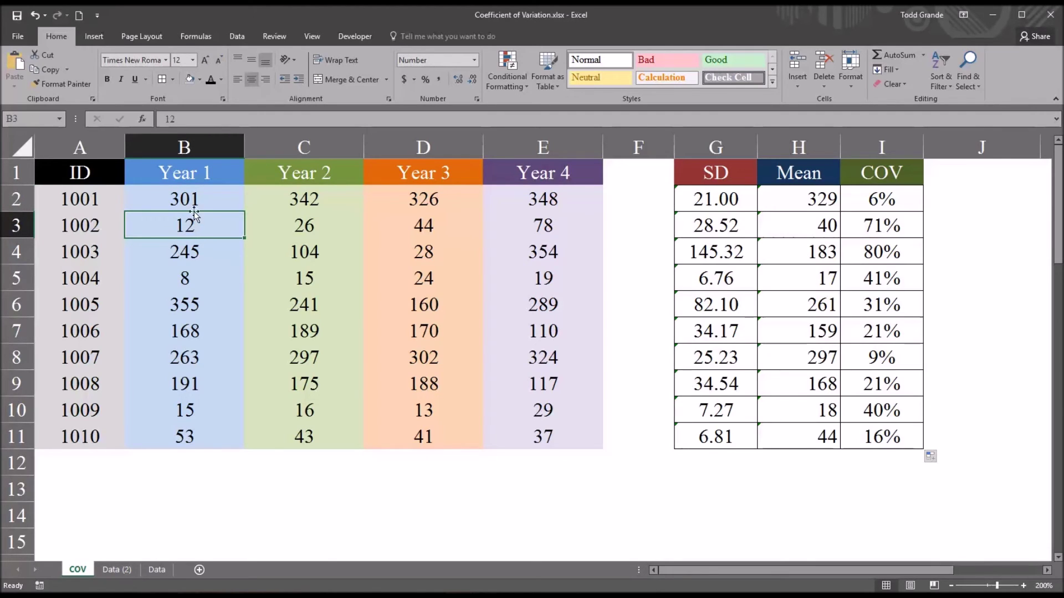
pyautogui.click(192, 203)
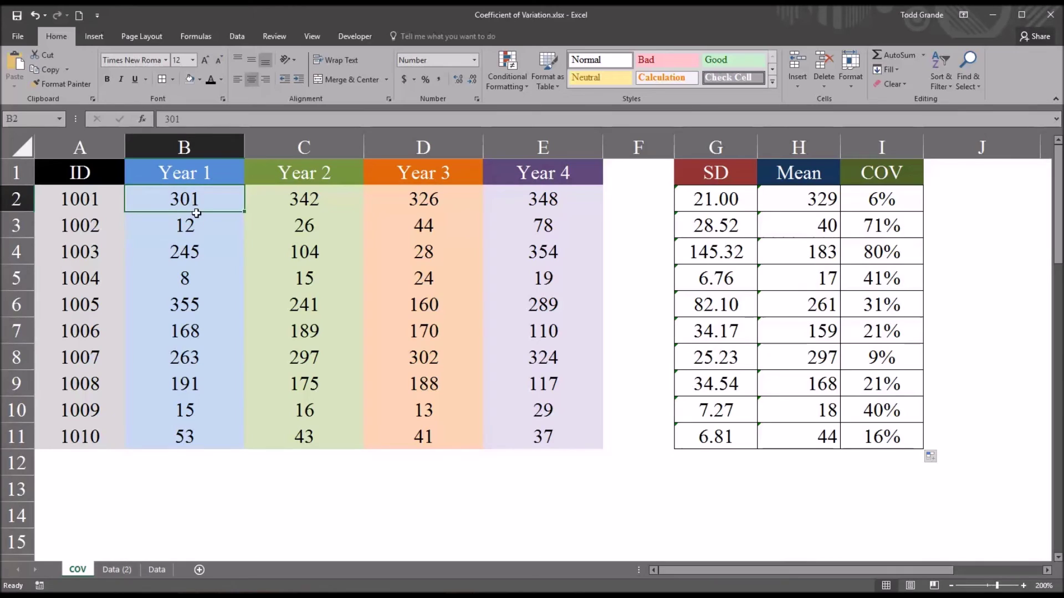
pyautogui.moveTo(190, 201); pyautogui.dragTo(202, 436)
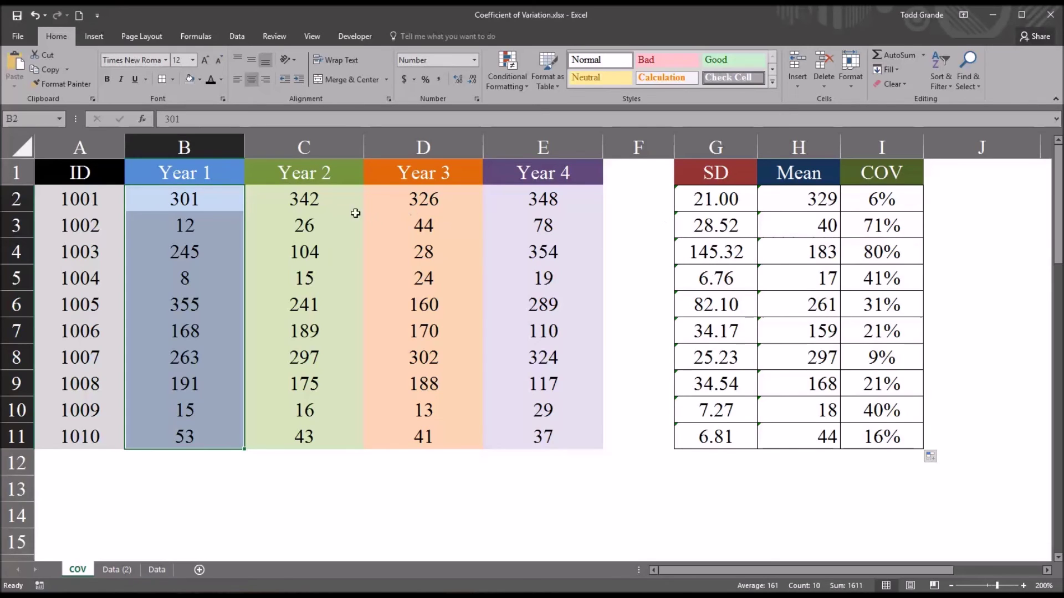
pyautogui.click(229, 201)
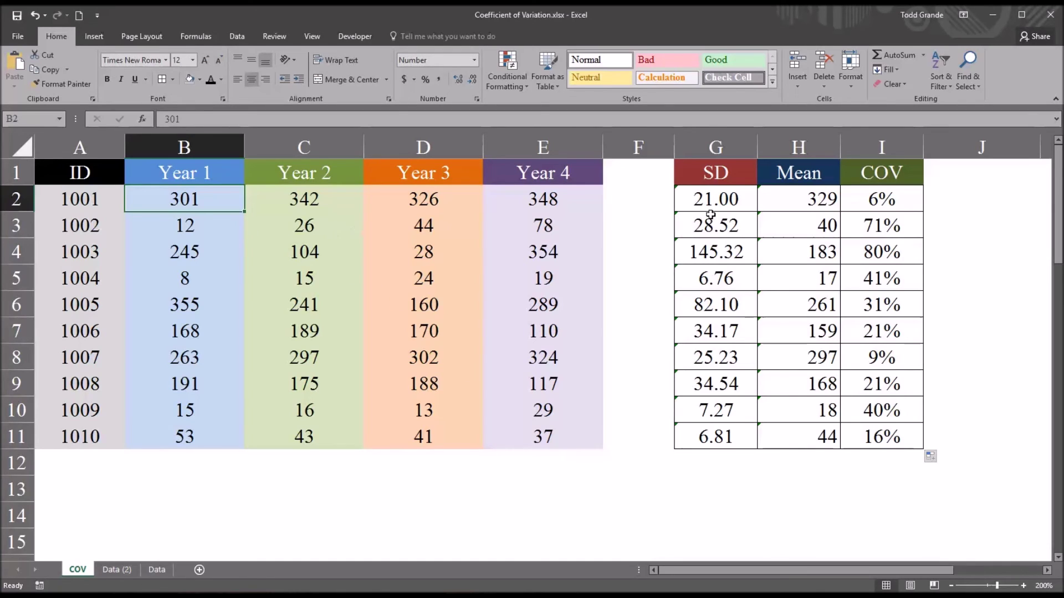
# Examine the means in H2:H11 and the first record's yearly values in B2:E2
pyautogui.moveTo(790, 200); pyautogui.dragTo(812, 244)
pyautogui.hotkey('ctrl', 'shift', 'Down')
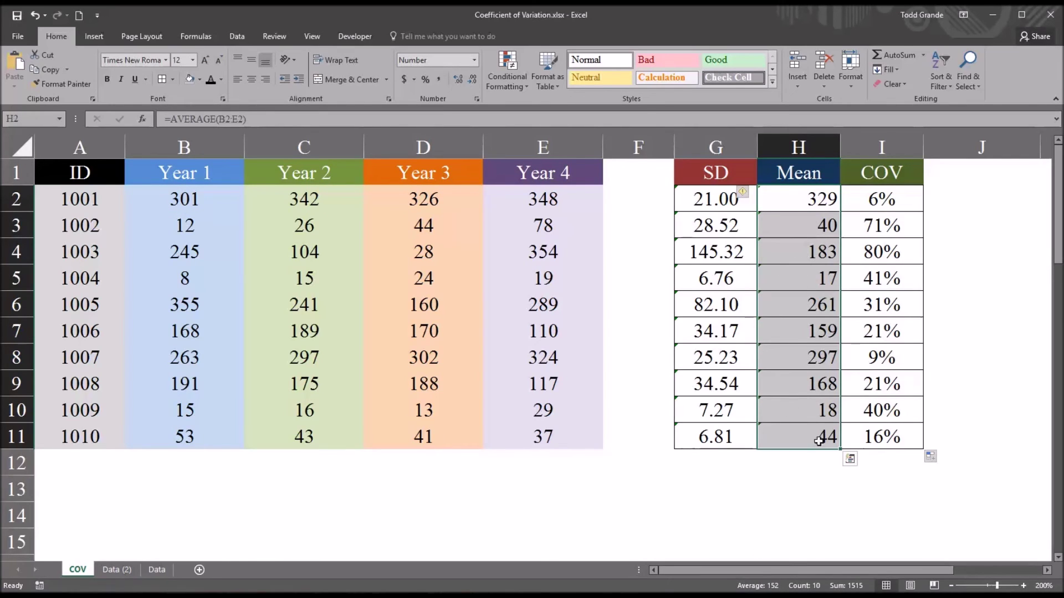
pyautogui.moveTo(787, 200); pyautogui.dragTo(803, 430)
pyautogui.moveTo(198, 202); pyautogui.dragTo(496, 187)
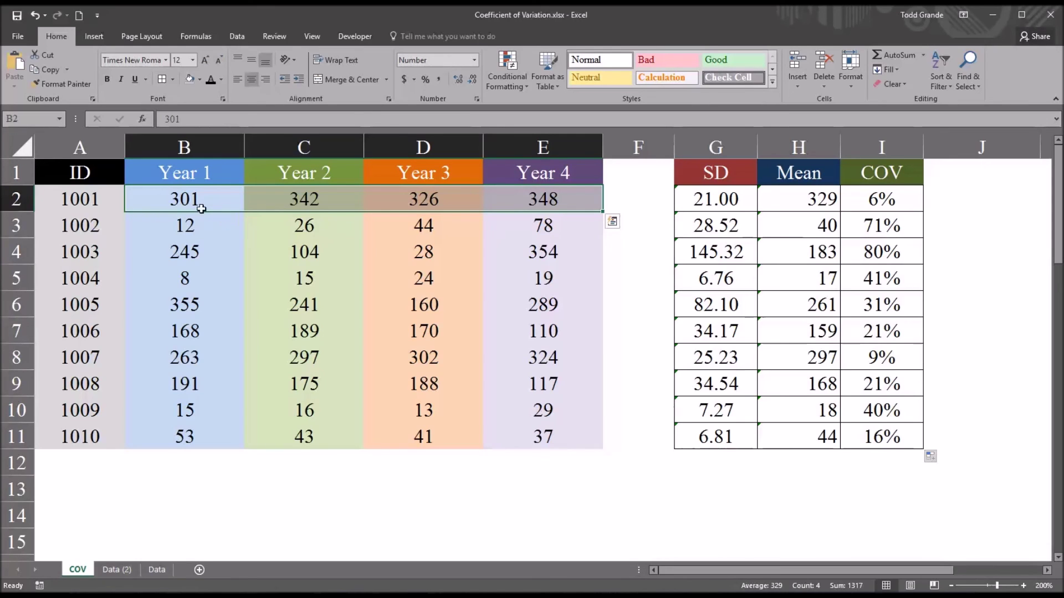
pyautogui.click(90, 204)
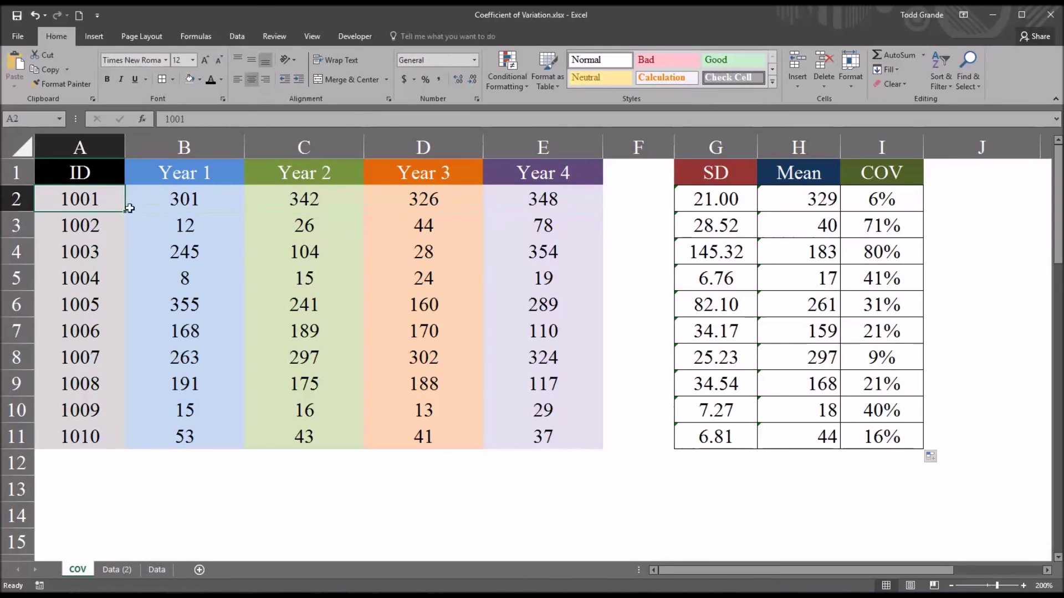
pyautogui.moveTo(156, 201); pyautogui.dragTo(496, 198)
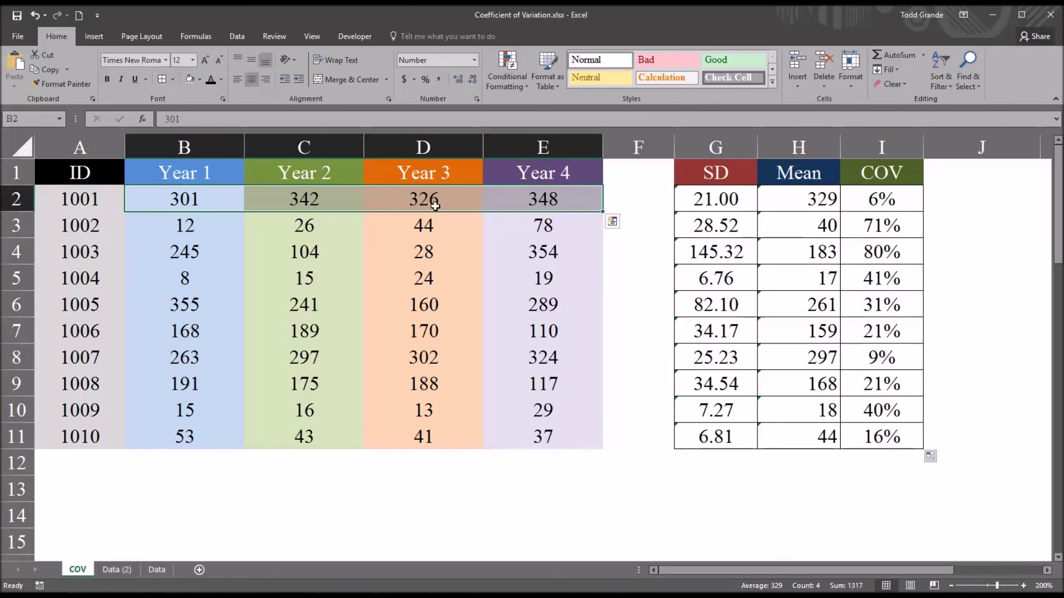
# Examine the row 5 record's yearly values in B5:E5, compare its standard deviation in G5 with G2, and inspect its coefficient of variation in I5
pyautogui.click(89, 283)
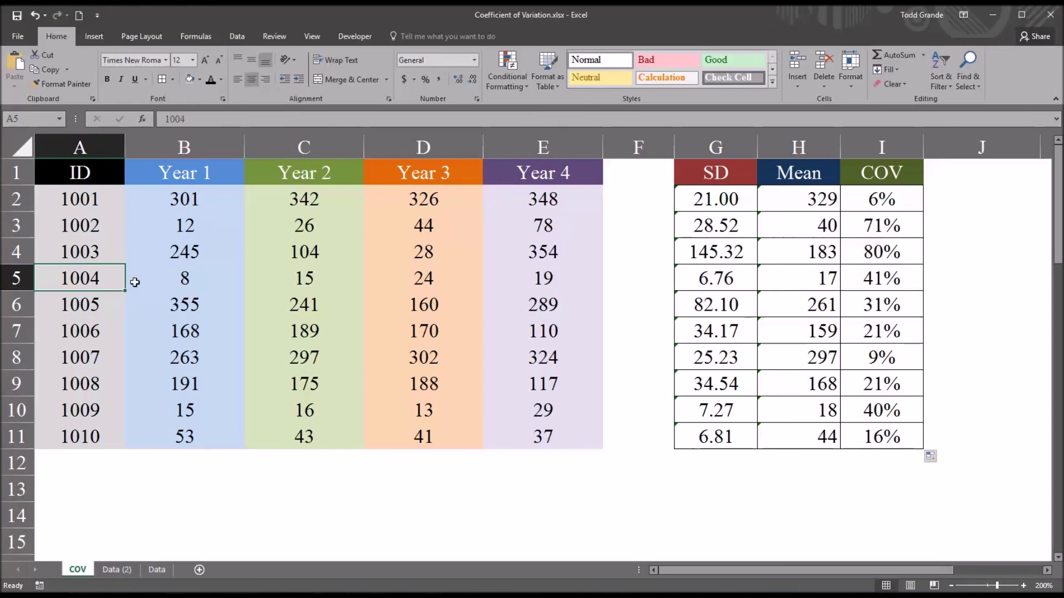
pyautogui.moveTo(176, 278); pyautogui.dragTo(510, 276)
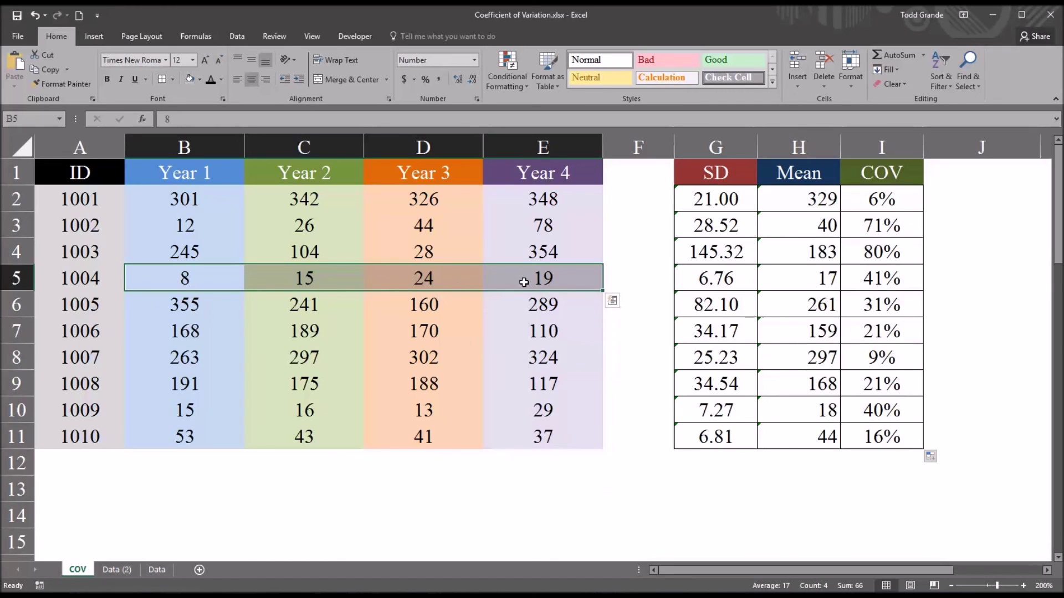
pyautogui.click(704, 279)
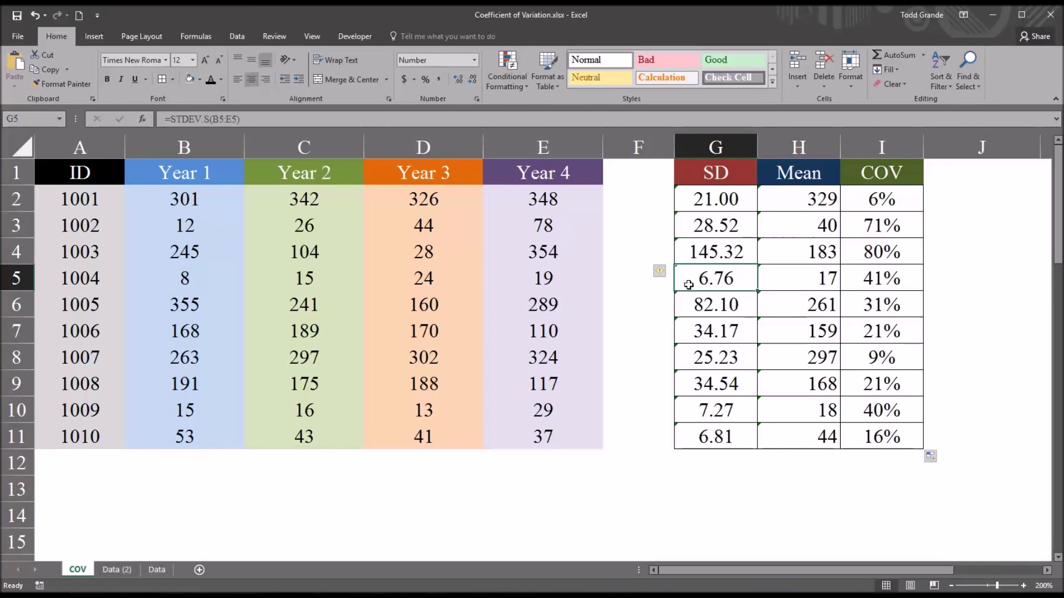
pyautogui.click(700, 205)
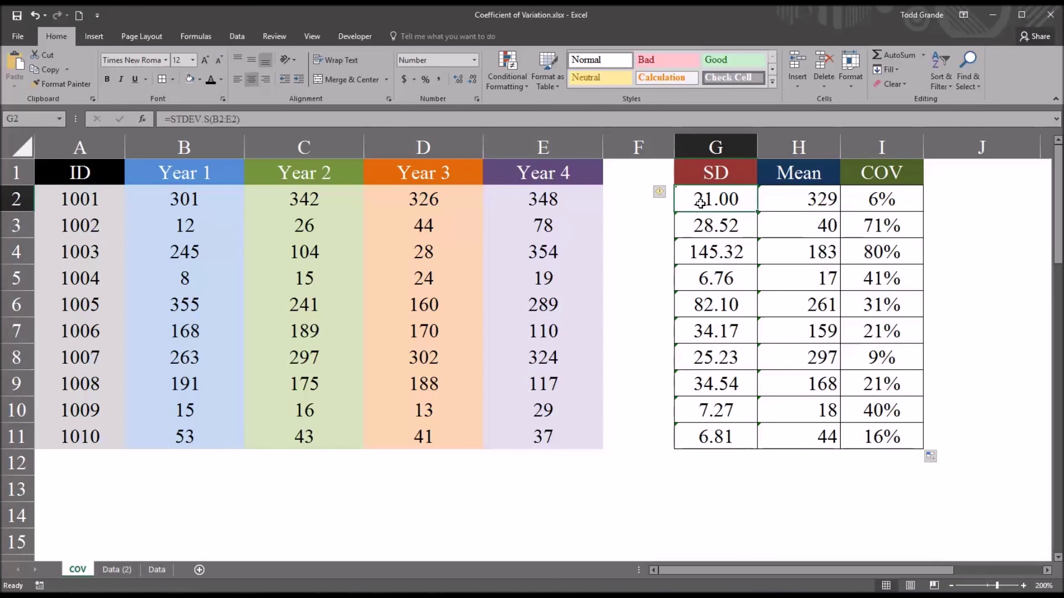
pyautogui.click(691, 278)
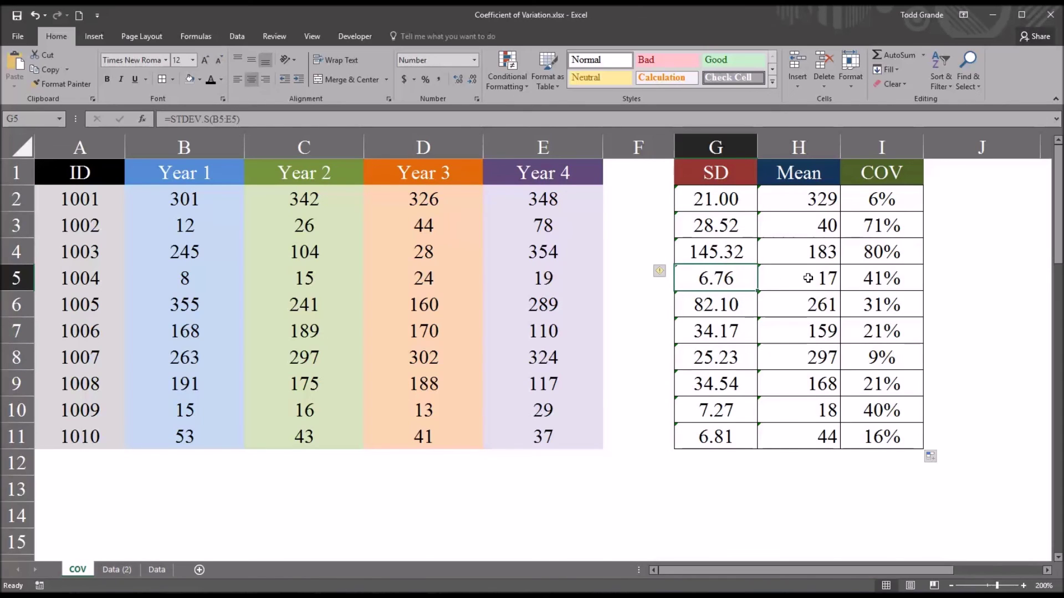
pyautogui.click(867, 282)
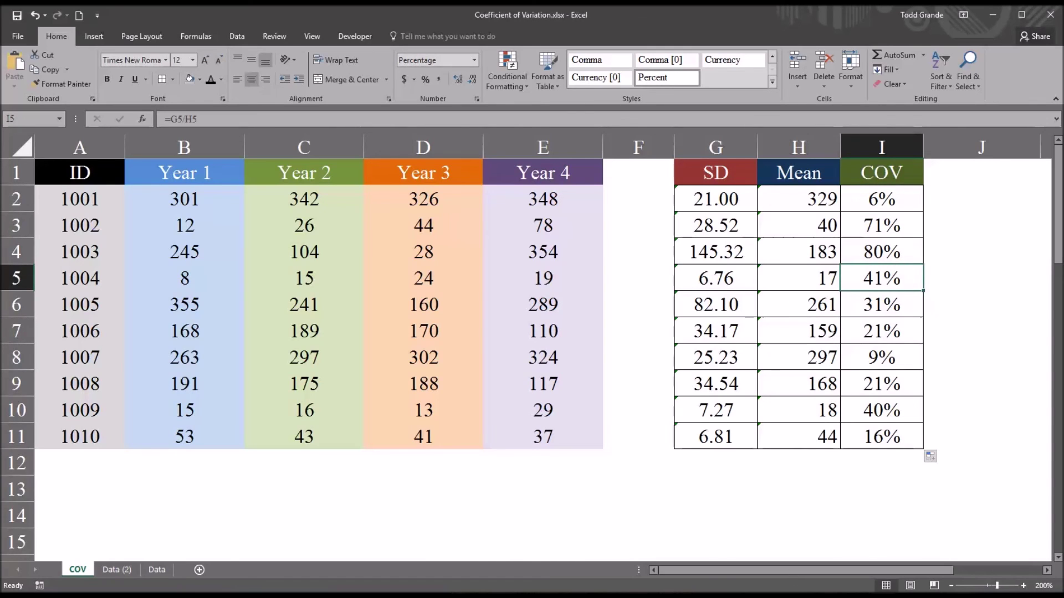
# Compare the yearly values in rows 2, 4 and 5 with the means in H2:H11 and the Year 1 values in B2:B11
pyautogui.moveTo(185, 199); pyautogui.dragTo(519, 200)
pyautogui.moveTo(185, 250); pyautogui.dragTo(302, 254)
pyautogui.moveTo(200, 271); pyautogui.dragTo(494, 280)
pyautogui.moveTo(781, 206); pyautogui.dragTo(815, 437)
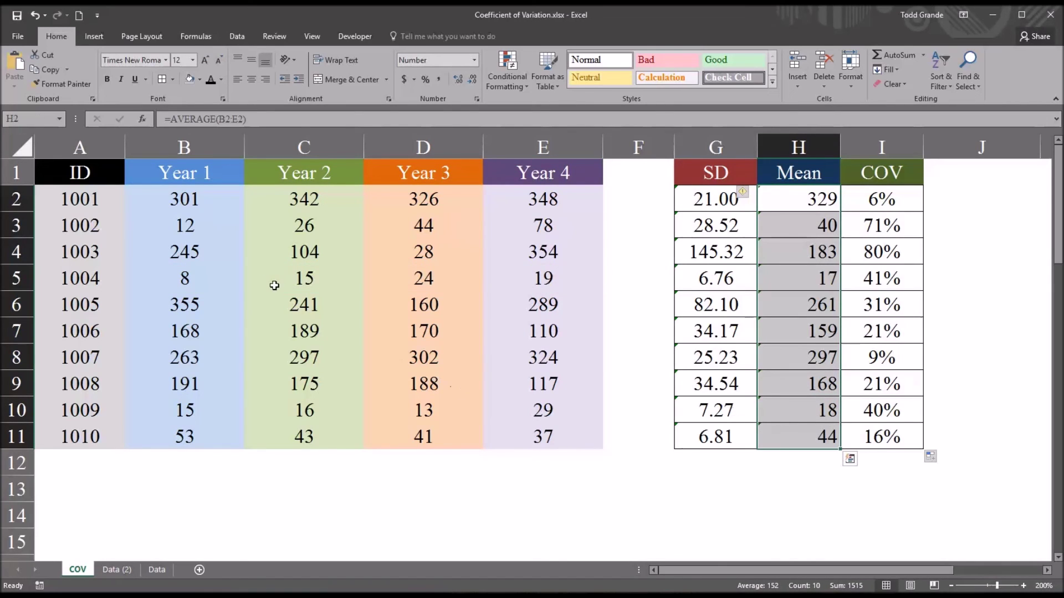
pyautogui.moveTo(186, 198); pyautogui.dragTo(200, 433)
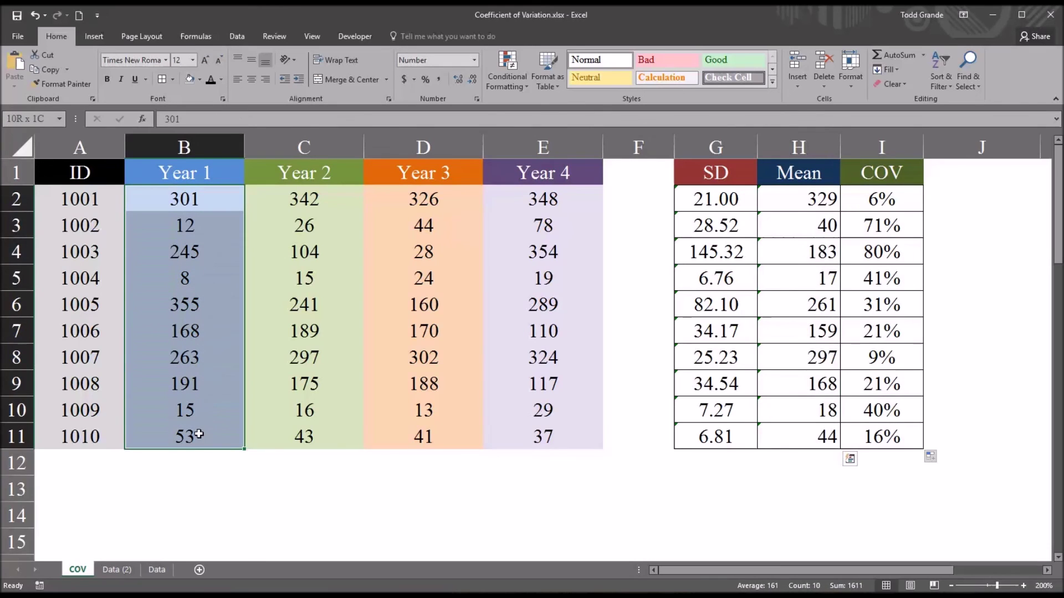
pyautogui.click(220, 199)
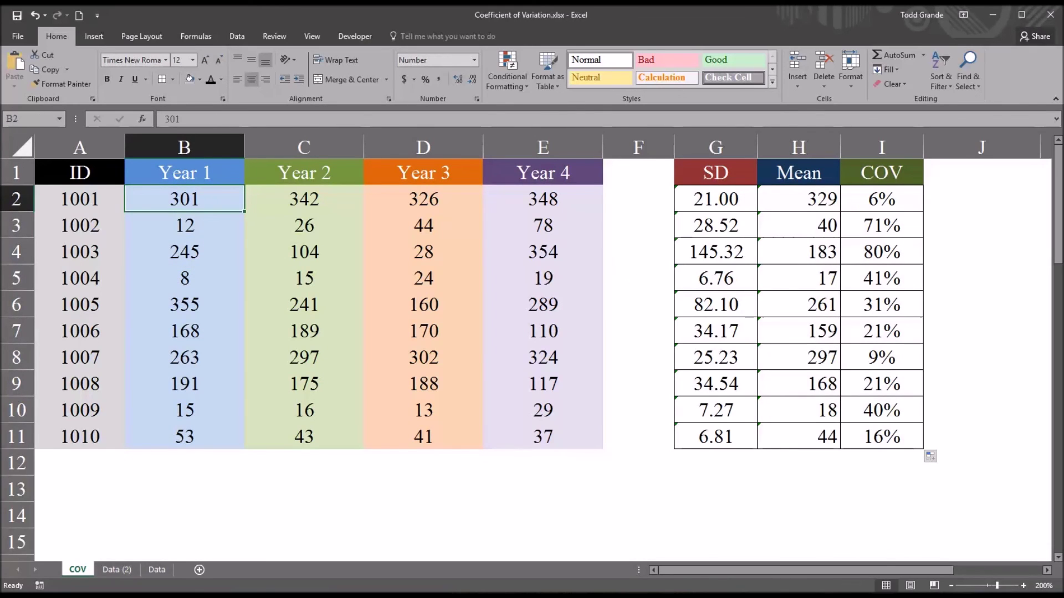